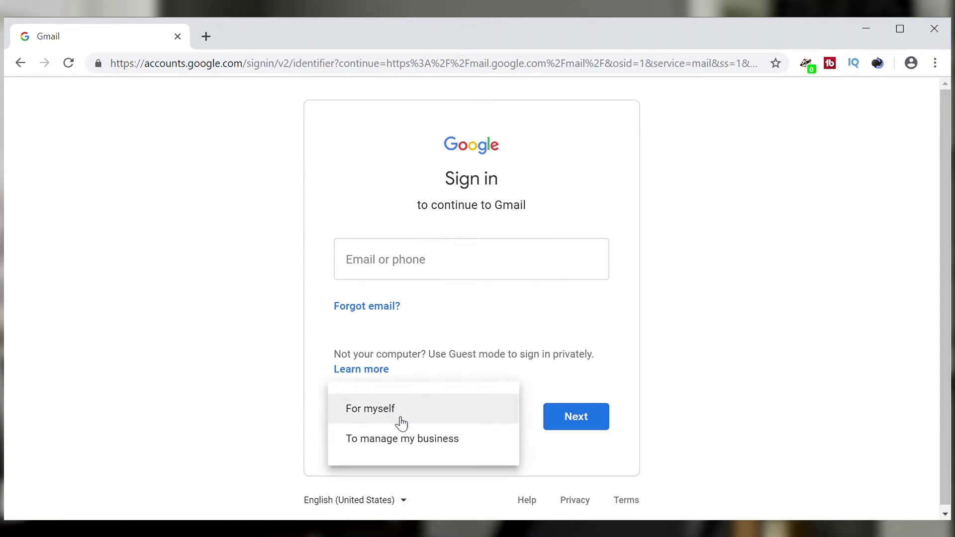
- Create a personal-use account with first and last name, a username and a confirmed password
left_click(397, 410)
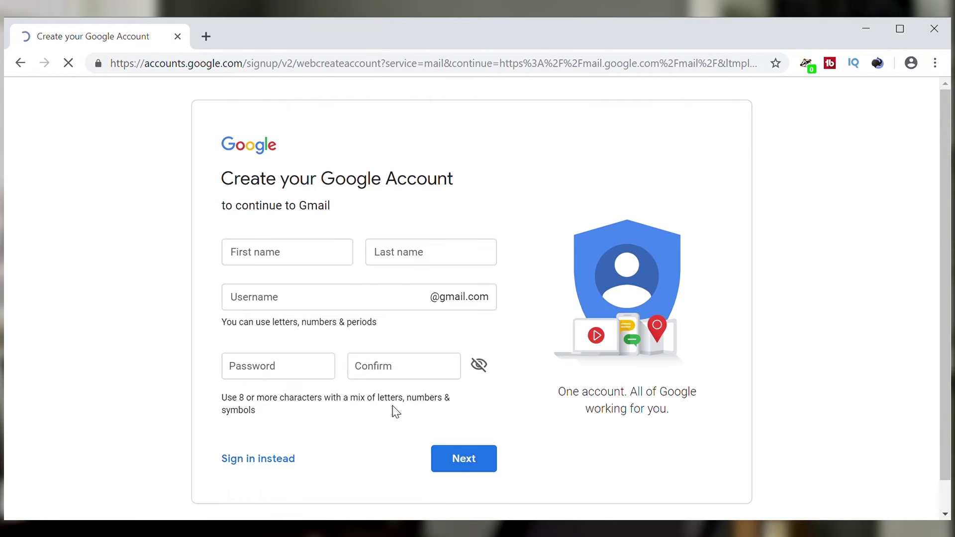
type("rob")
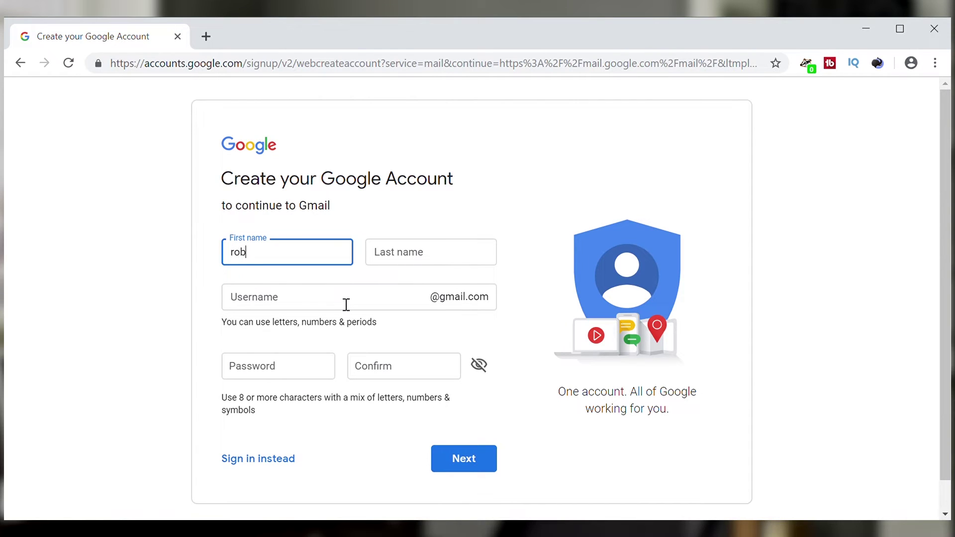
key("Tab")
type("brax")
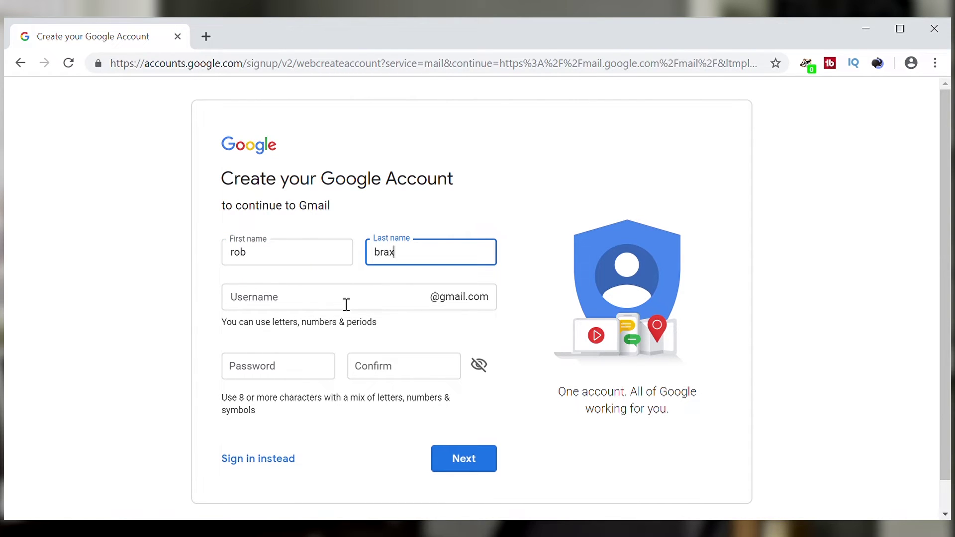
type("man")
key("Tab")
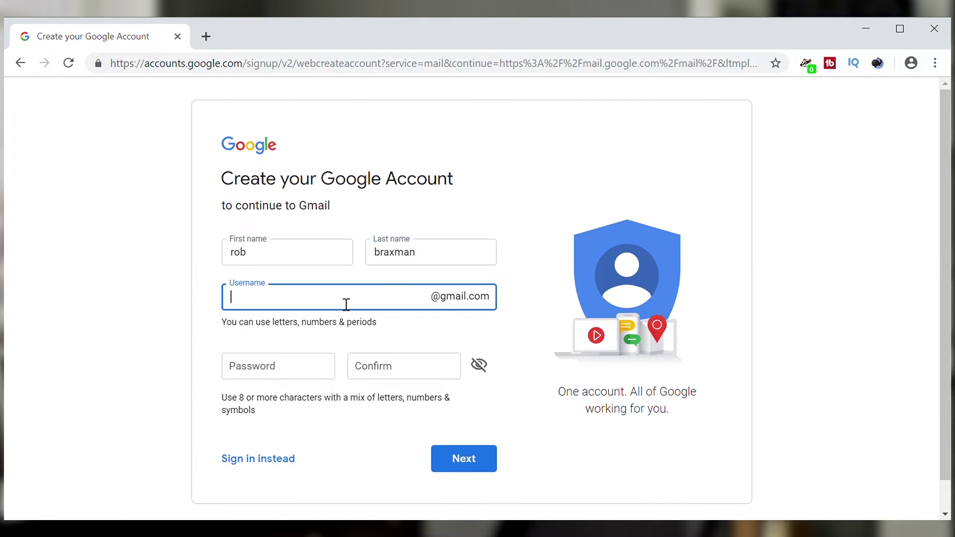
key("Tab")
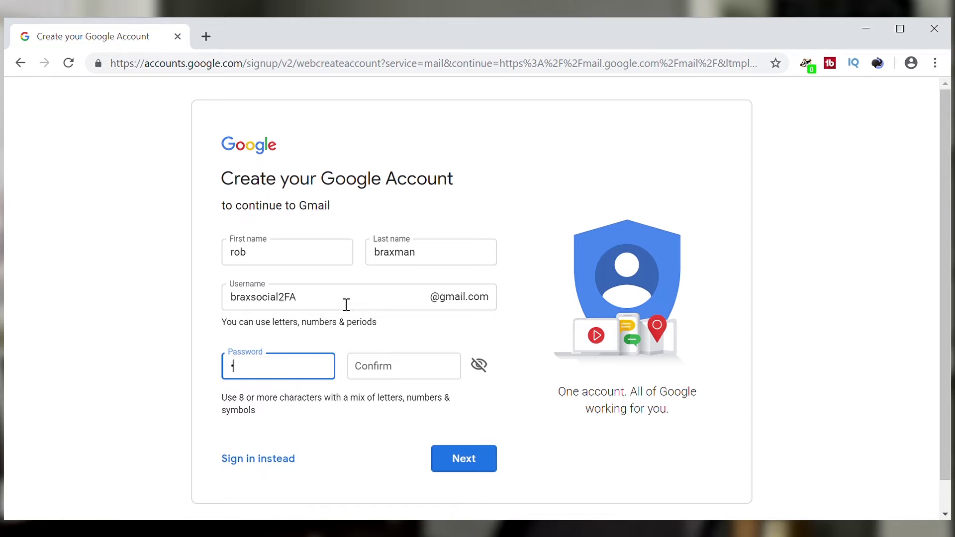
type("••••••••")
key("Tab")
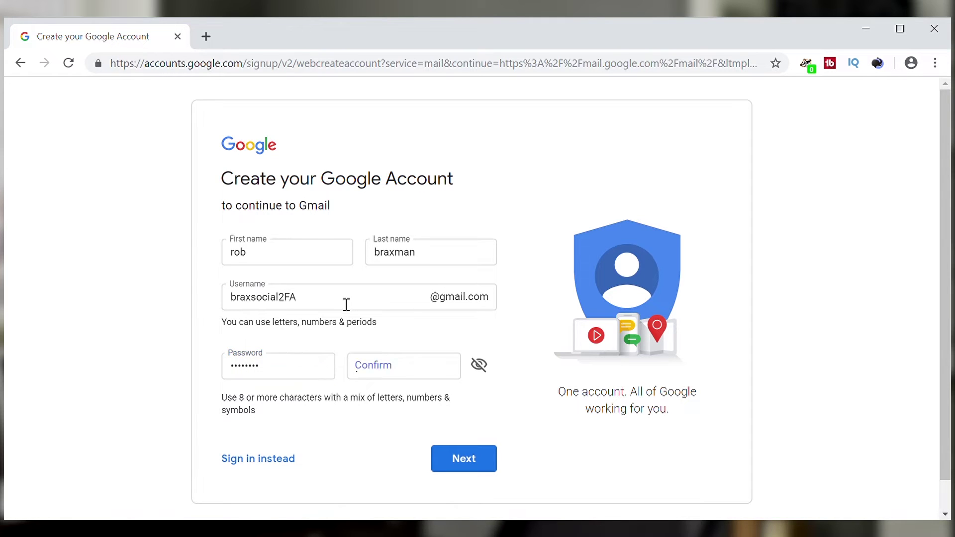
type("••")
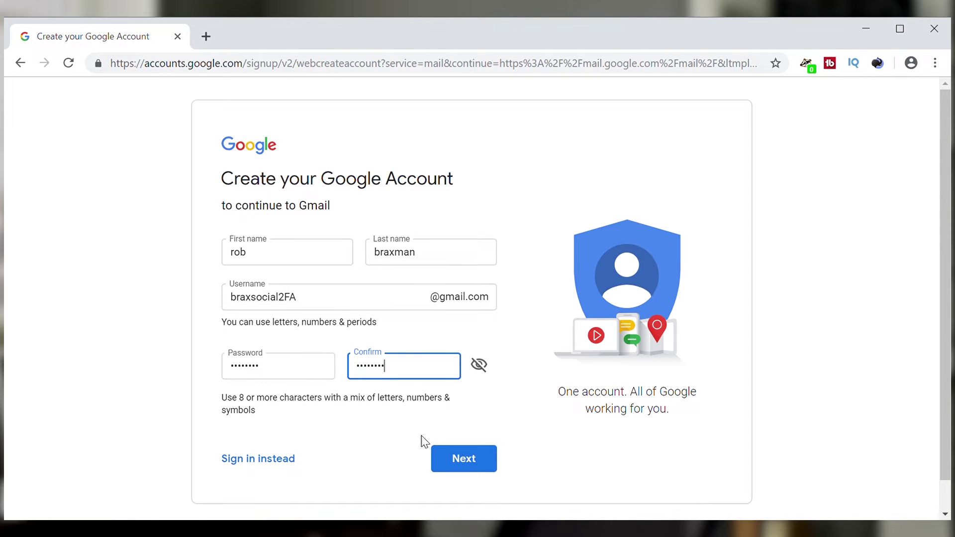
left_click(473, 466)
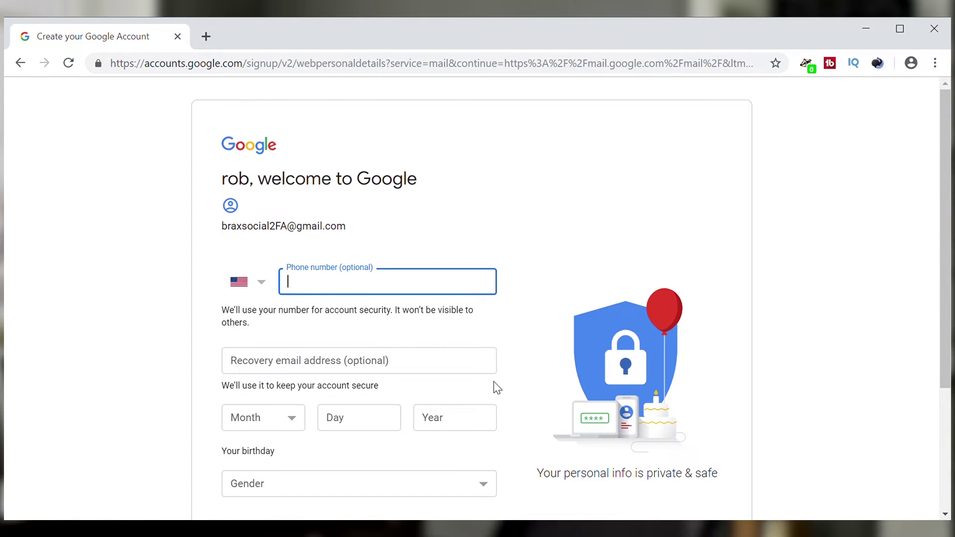
scroll(496, 388, "down", 1)
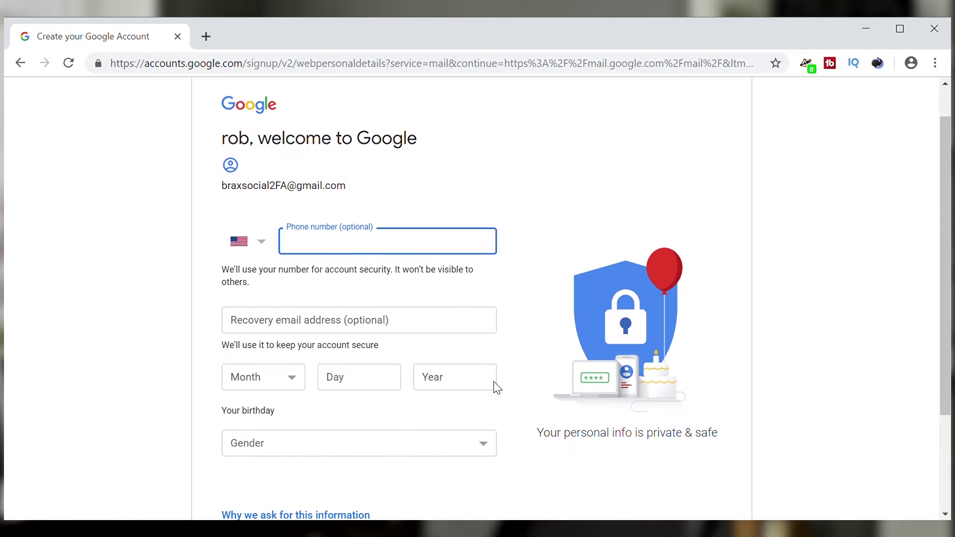
scroll(499, 388, "down", 1)
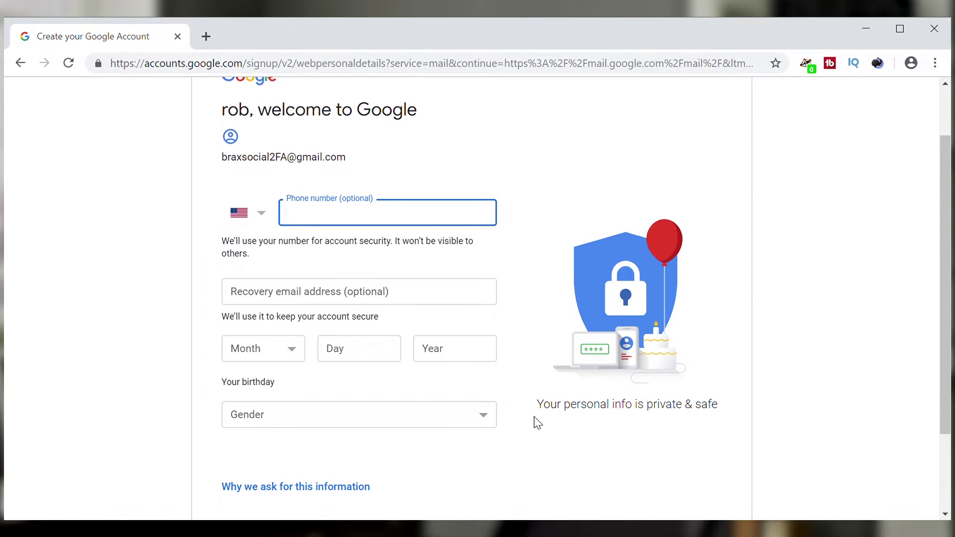
scroll(482, 425, "down", 1)
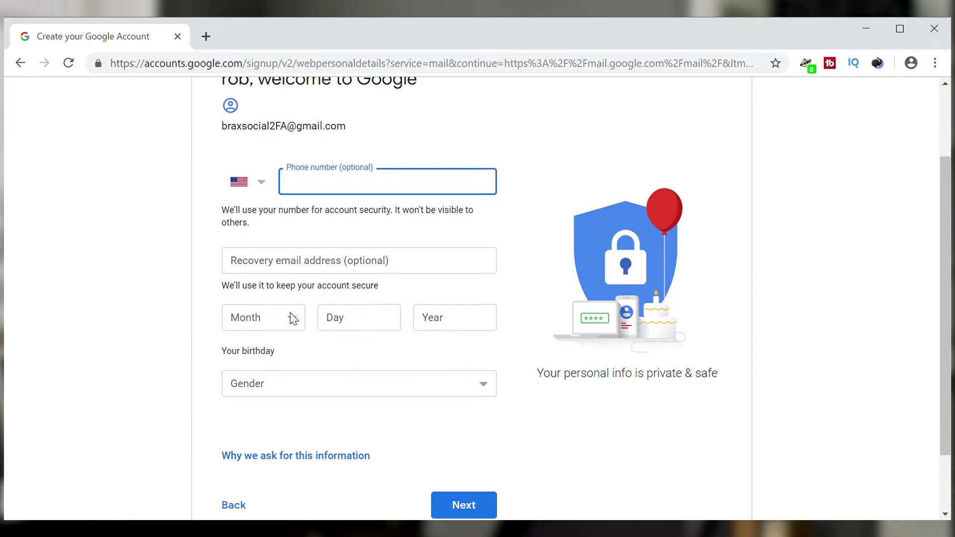
left_click(291, 313)
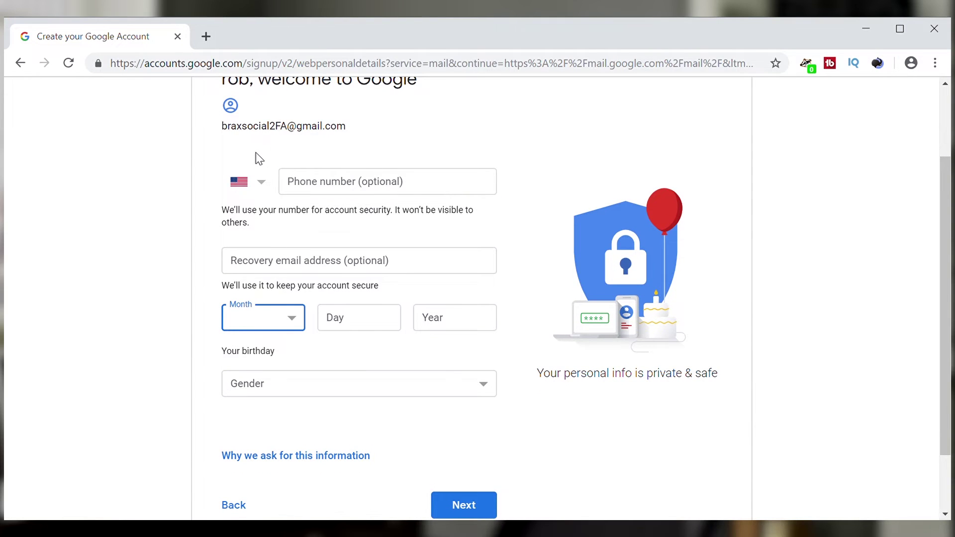
left_click(368, 330)
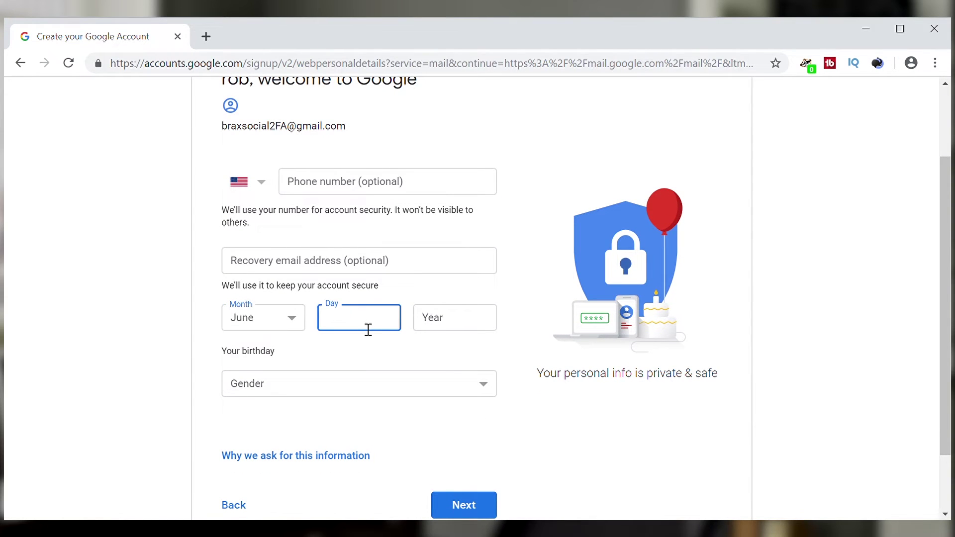
left_click(440, 330)
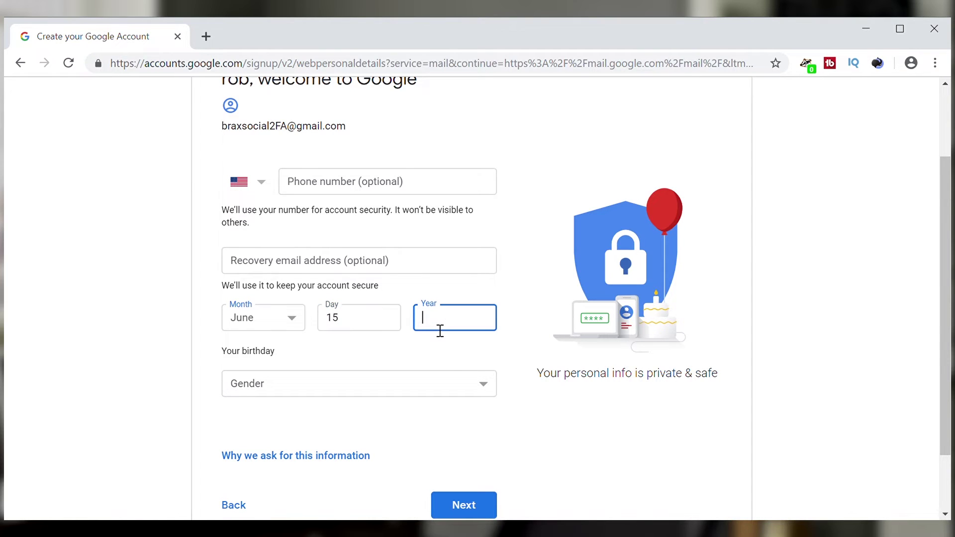
- Set gender to Rather not say and submit the personal details
left_click(417, 397)
left_click(403, 436)
scroll(552, 432, "down", 1)
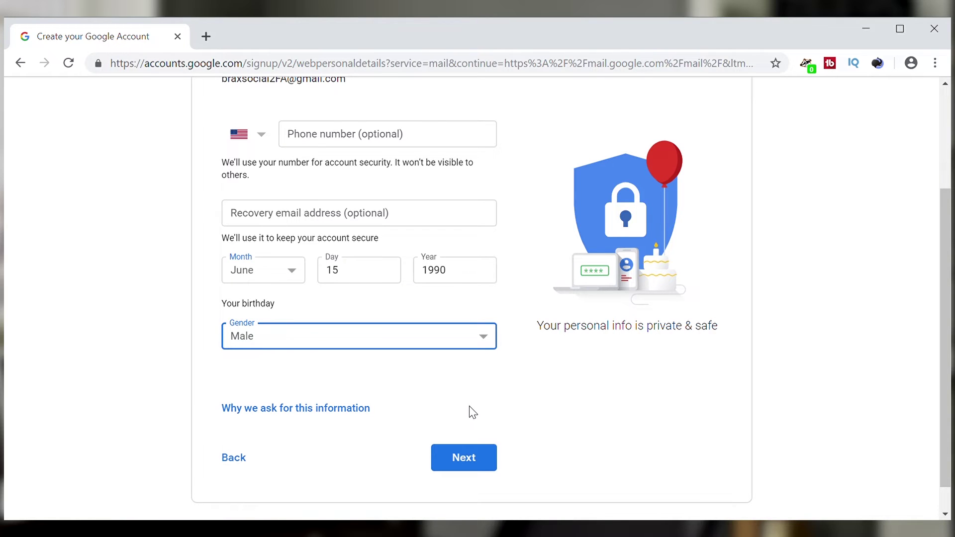
key("Down")
scroll(561, 423, "down", 1)
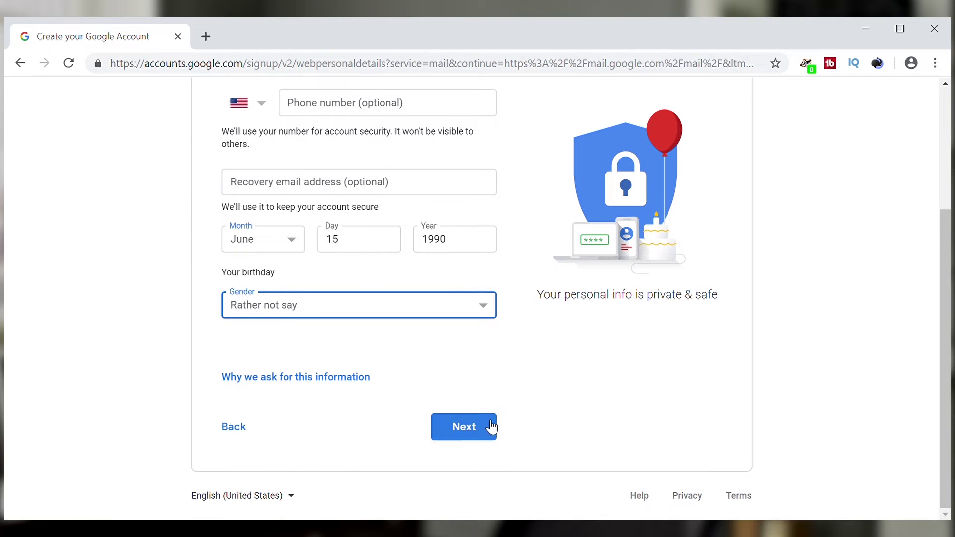
left_click(474, 435)
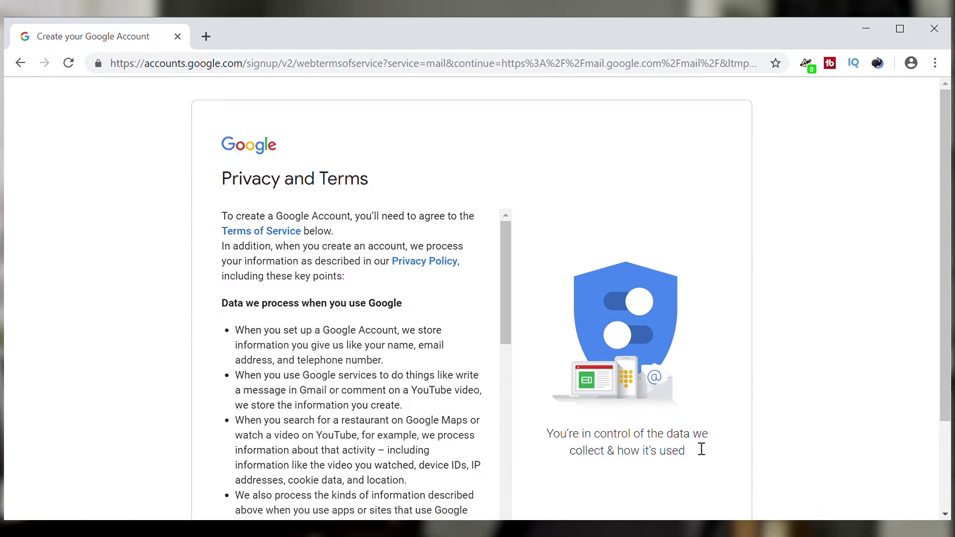
- Page through the Privacy and Terms to the end and agree to create the account
scroll(699, 449, "down", 3)
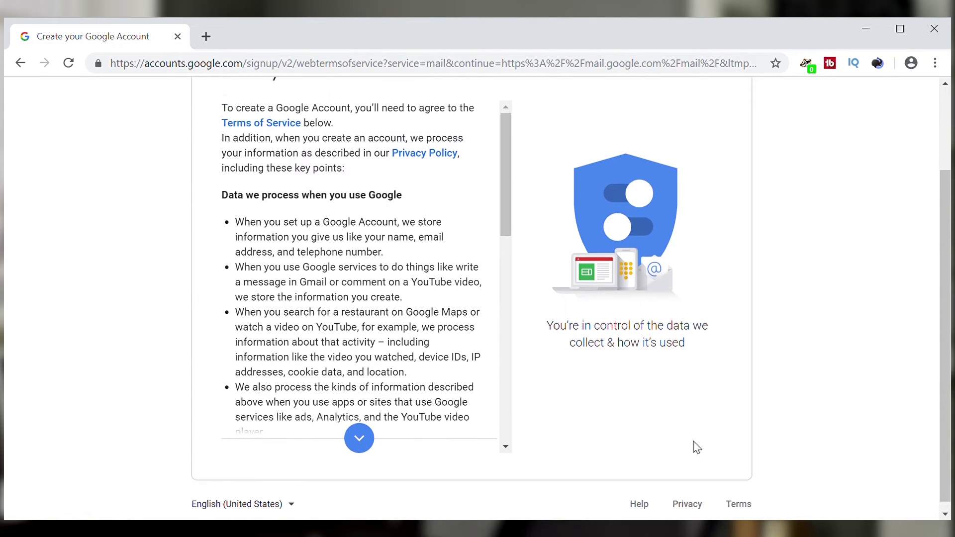
scroll(699, 449, "up", 3)
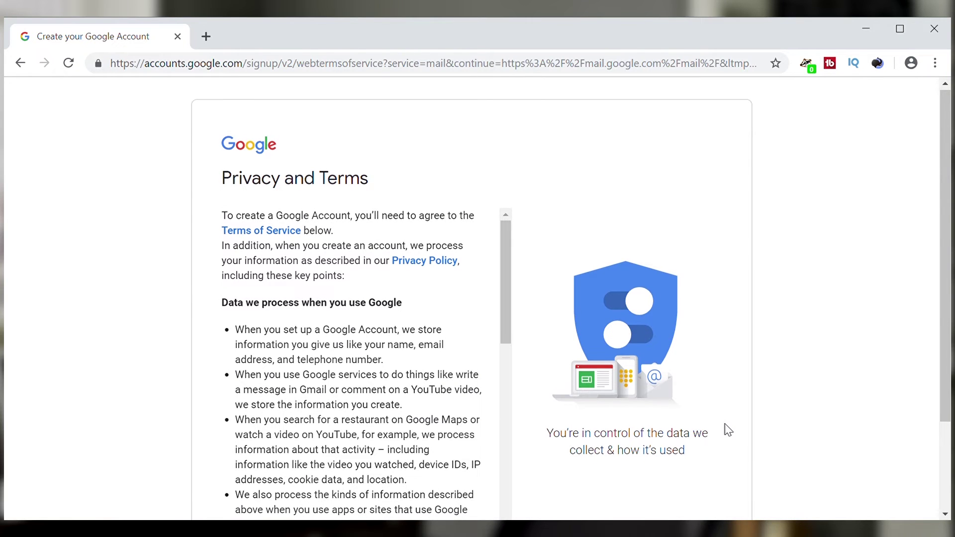
scroll(726, 428, "down", 2)
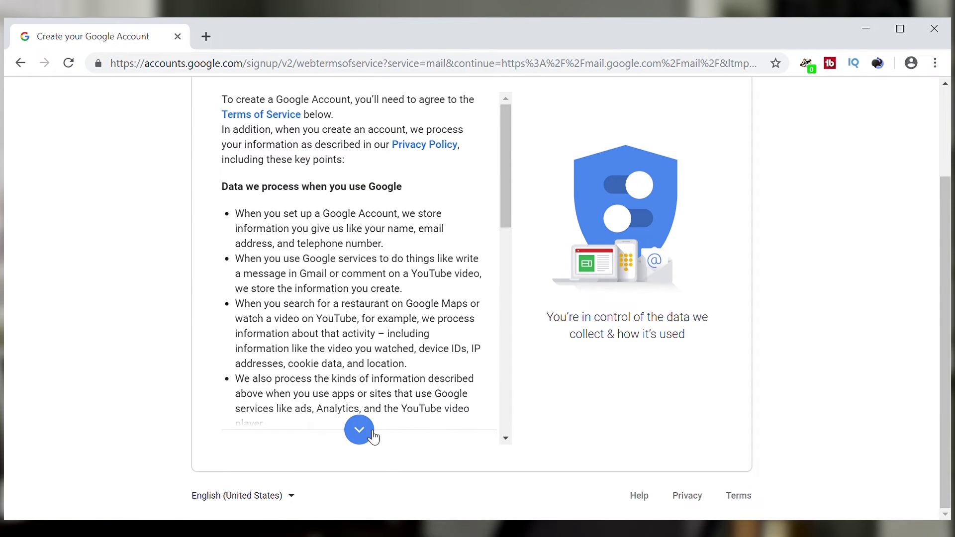
left_click(373, 436)
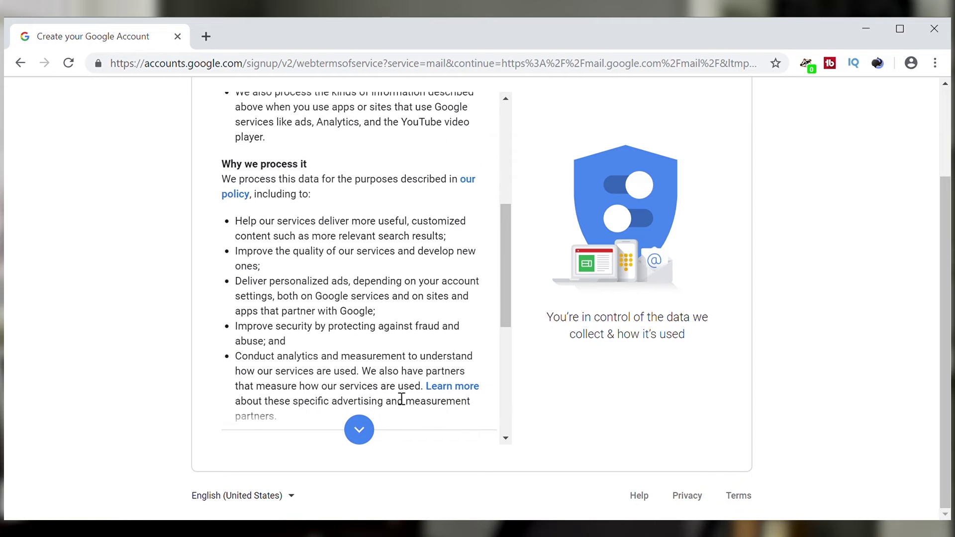
left_click(369, 435)
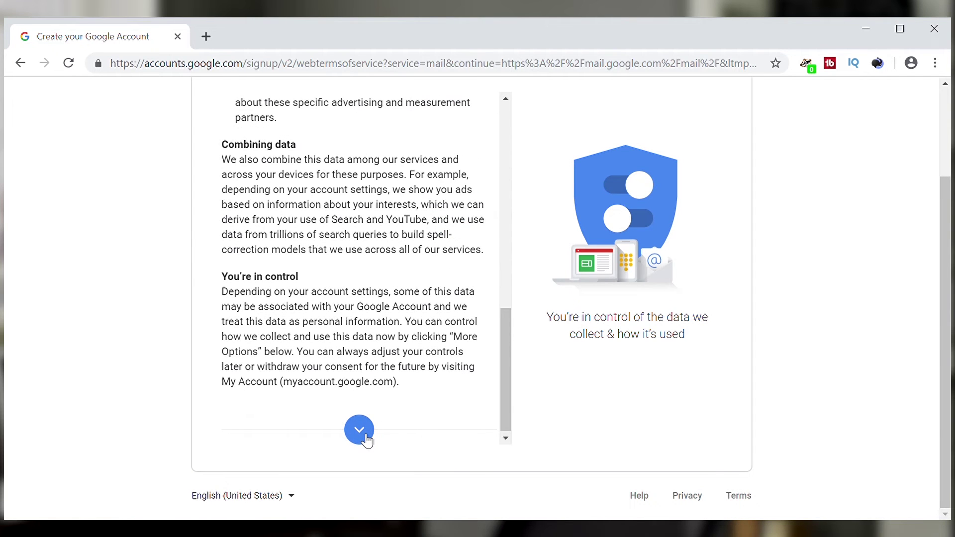
left_click(367, 435)
left_click(461, 432)
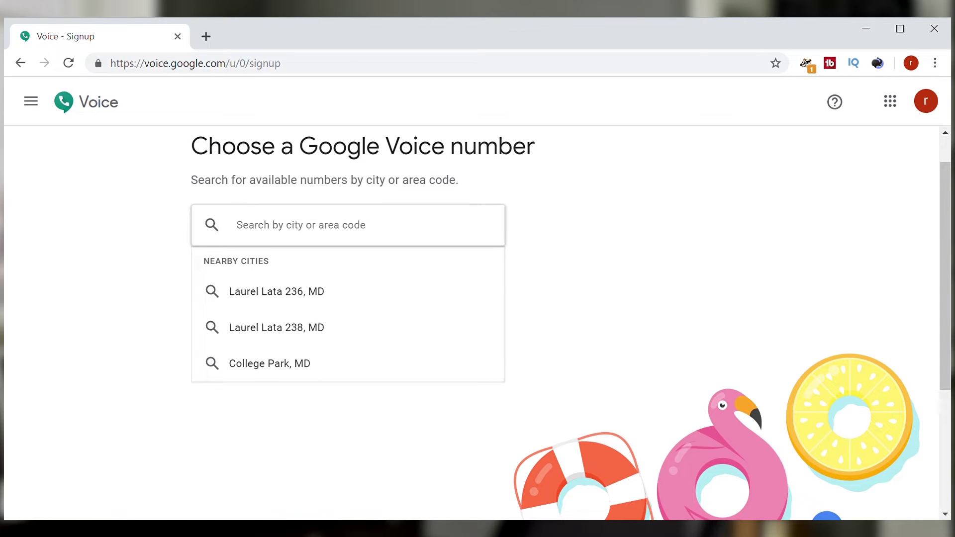
- List College Park, MD numbers and claim the second one in the results
left_click(267, 367)
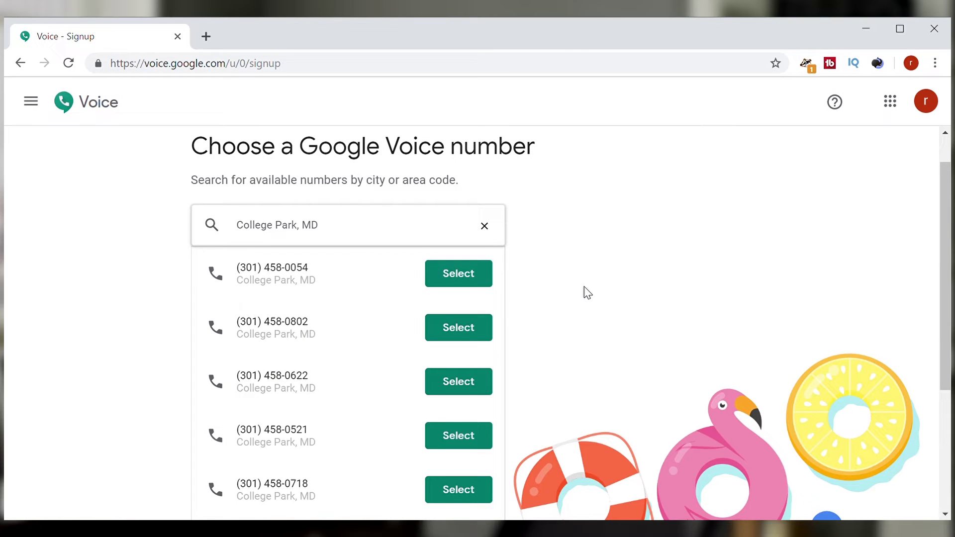
scroll(584, 292, "down", 3)
scroll(584, 287, "up", 2)
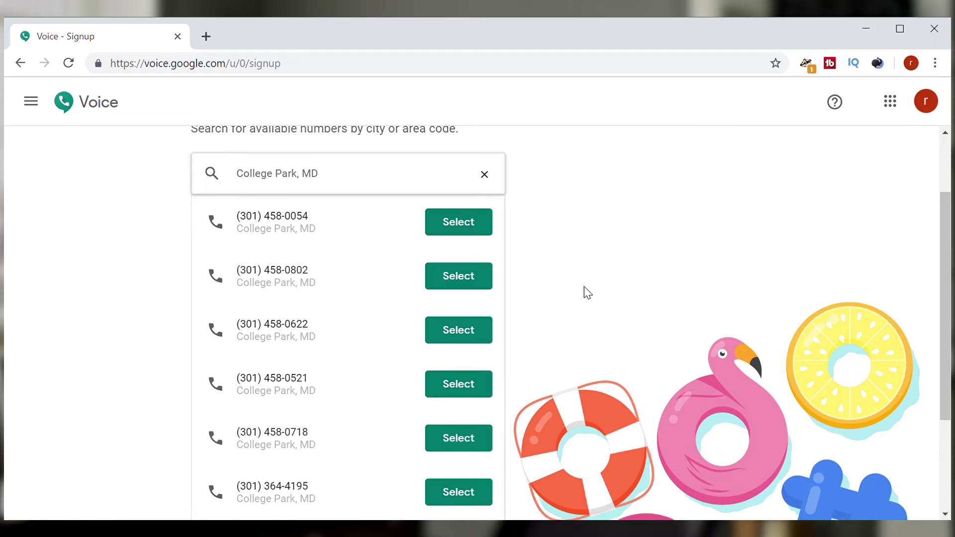
scroll(587, 292, "up", 1)
scroll(587, 293, "down", 1)
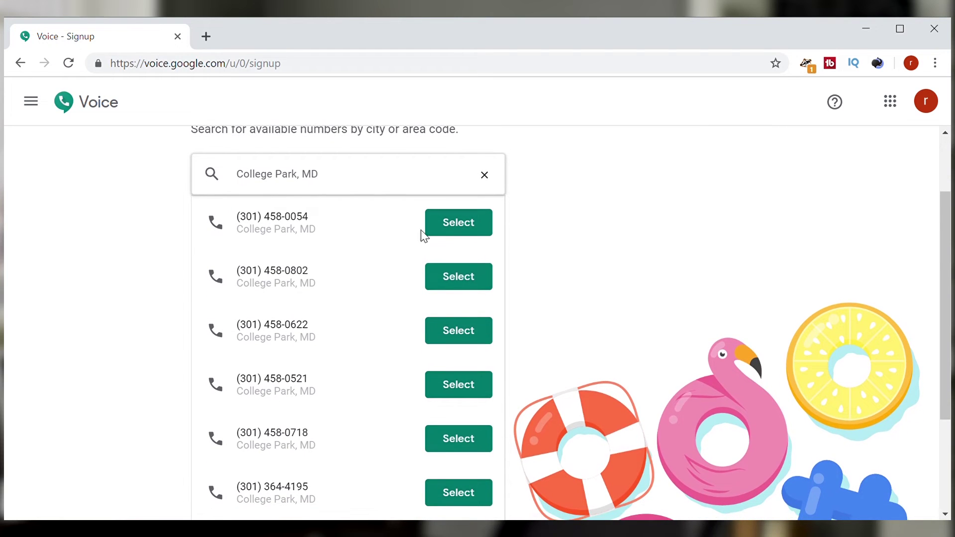
left_click(471, 280)
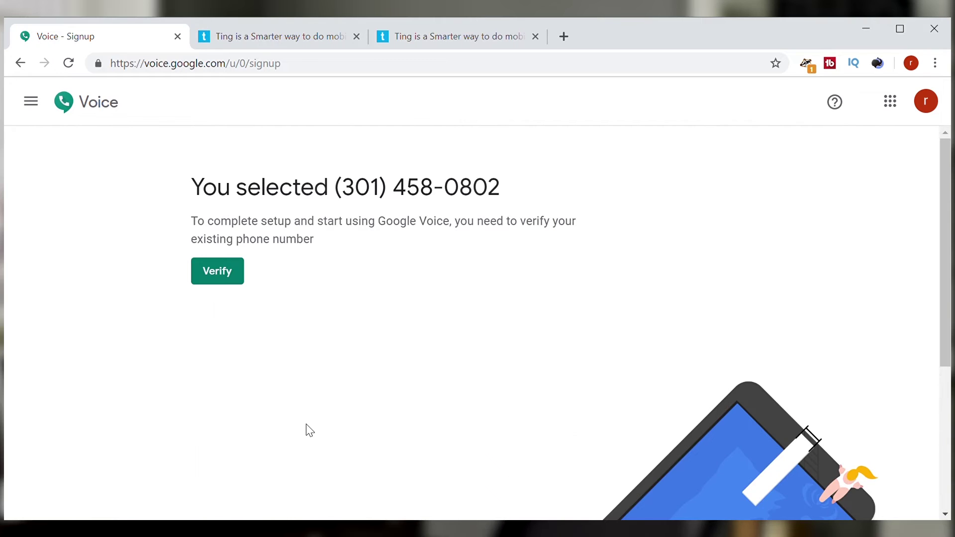
- Paste the existing phone number to link and request a text verification code, sent twice
left_click(228, 282)
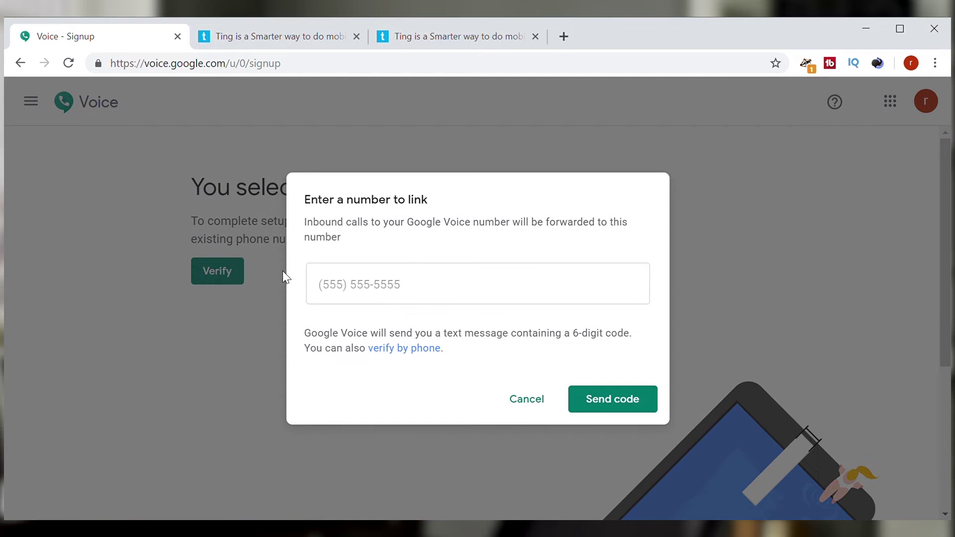
left_click(384, 287)
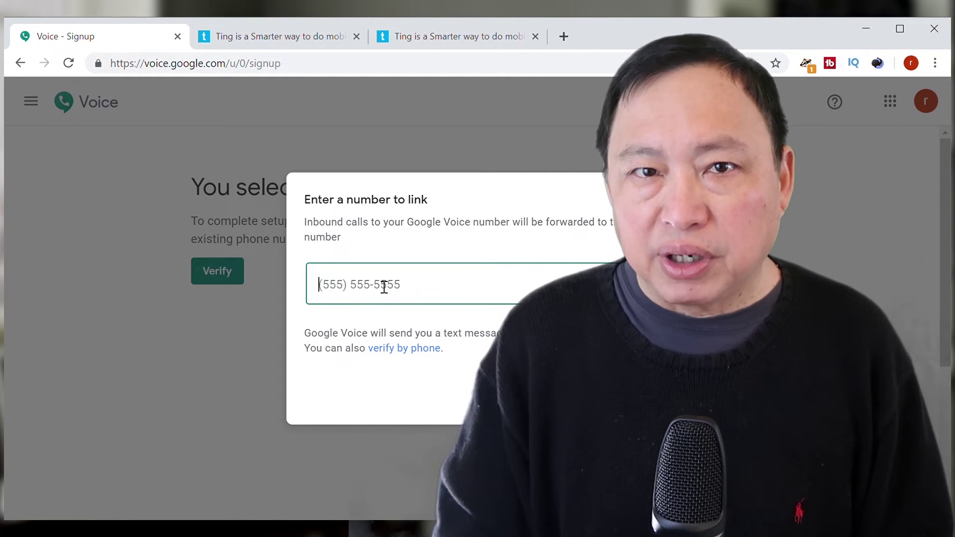
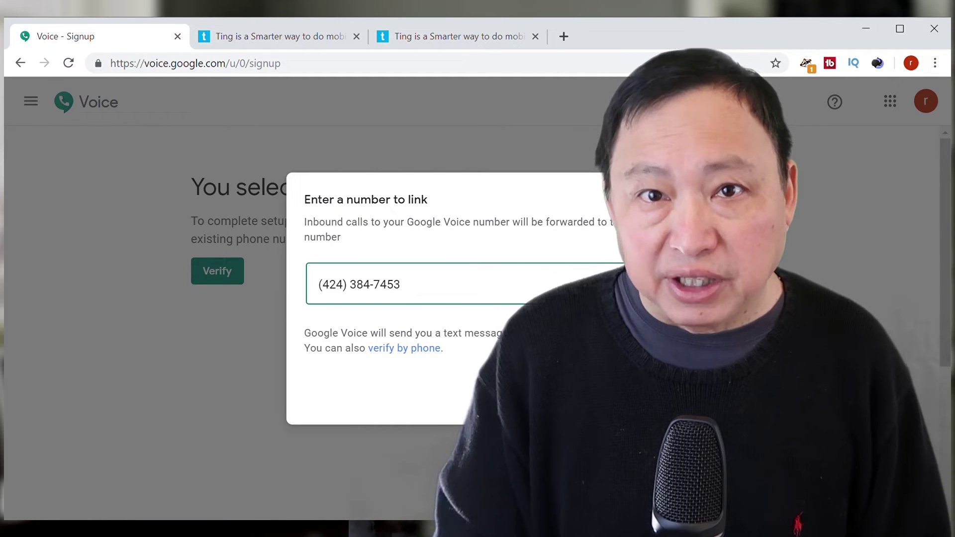
key("Tab")
key("Return")
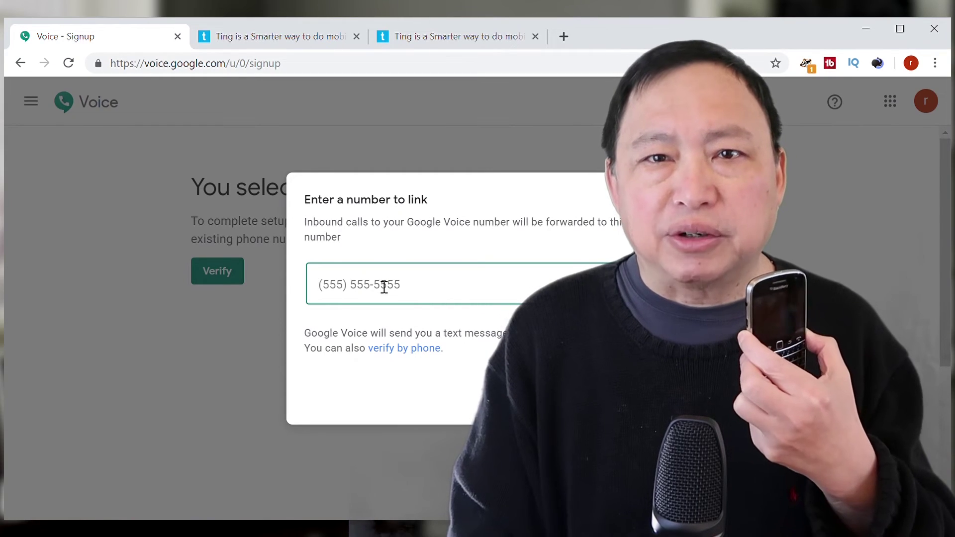
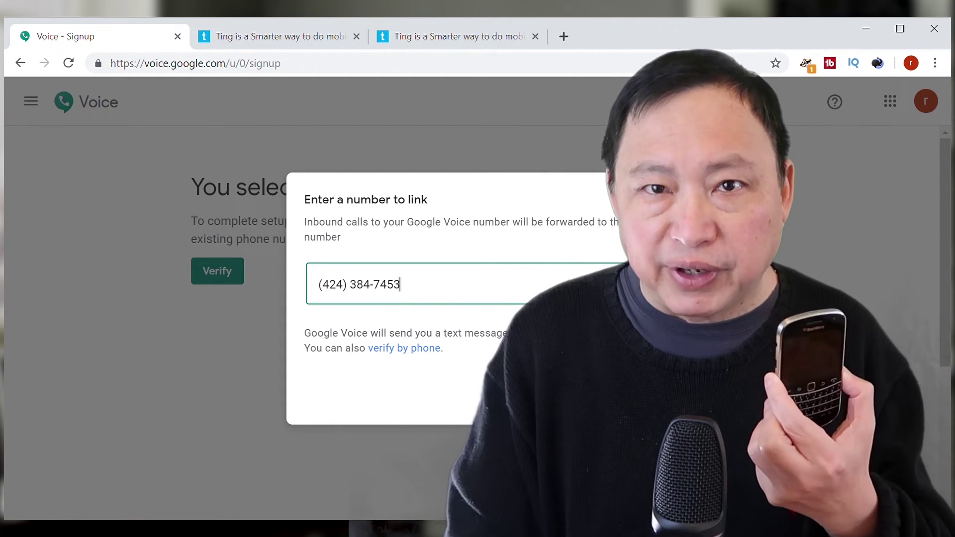
key("Tab")
key("Return")
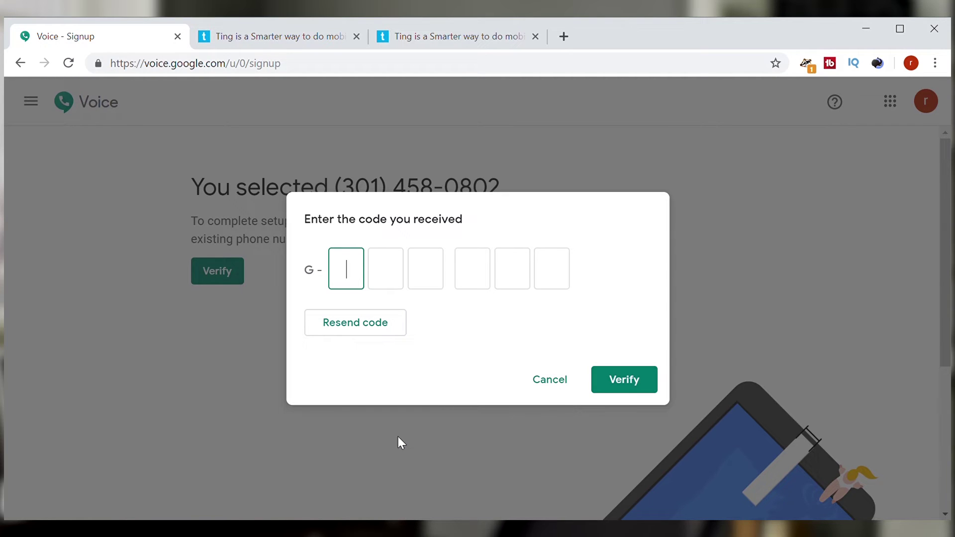
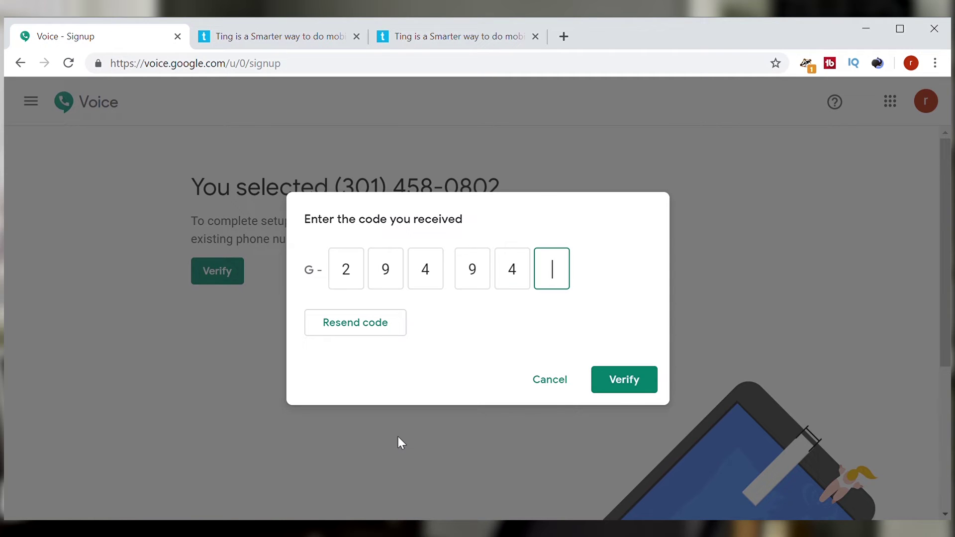
- Enter the six-digit texted verification code and finish linking the phone
left_click(628, 382)
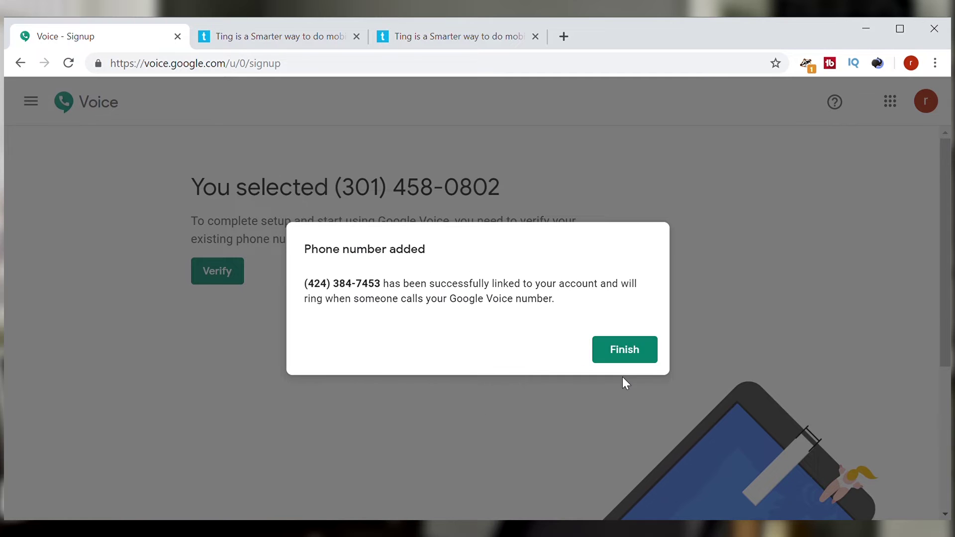
left_click(636, 356)
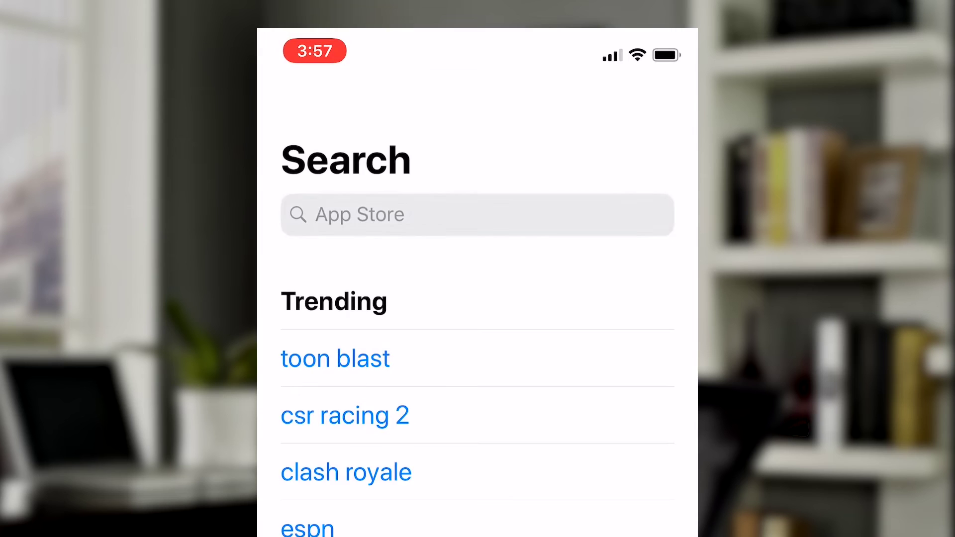
- Search the App Store for 'google voice' and scroll to the installed Google Voice app
left_click(358, 214)
type("Goo")
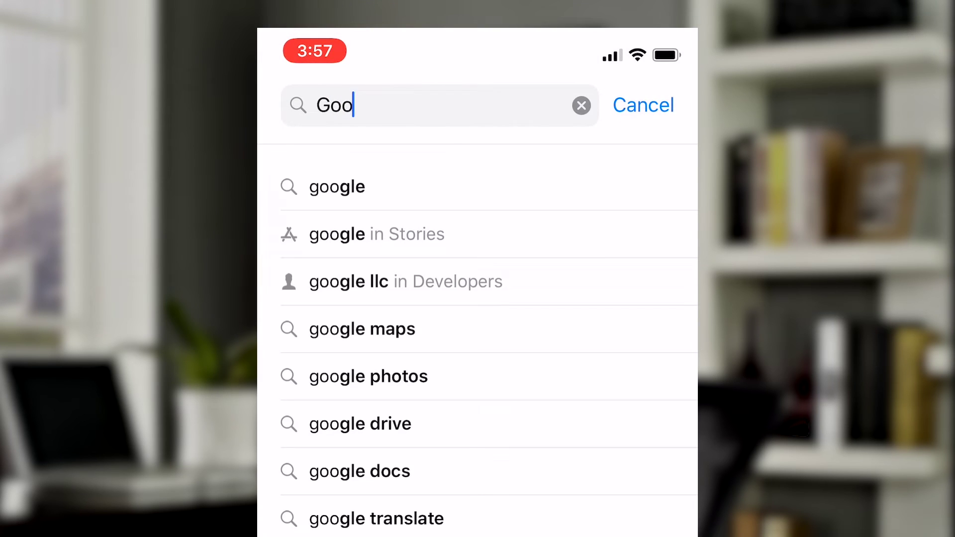
type("gle")
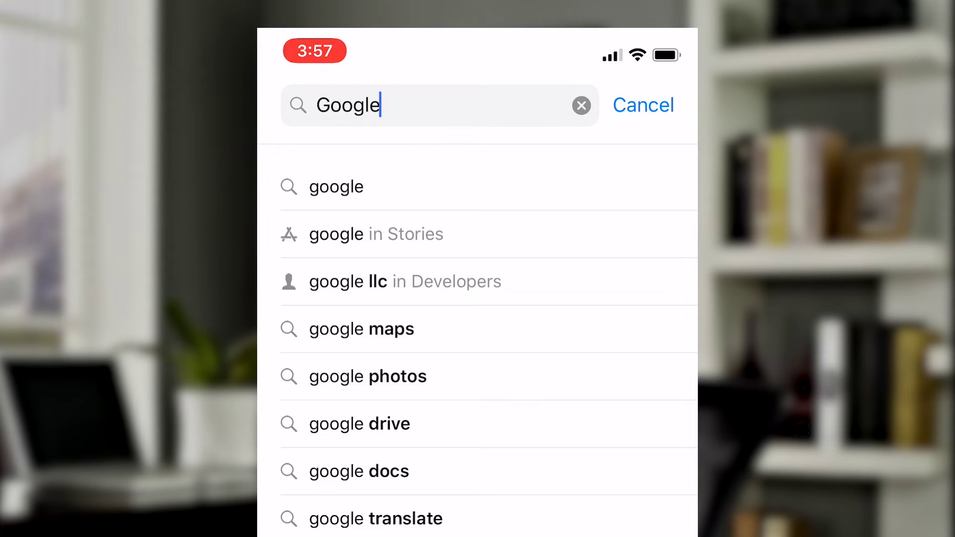
type(" voi")
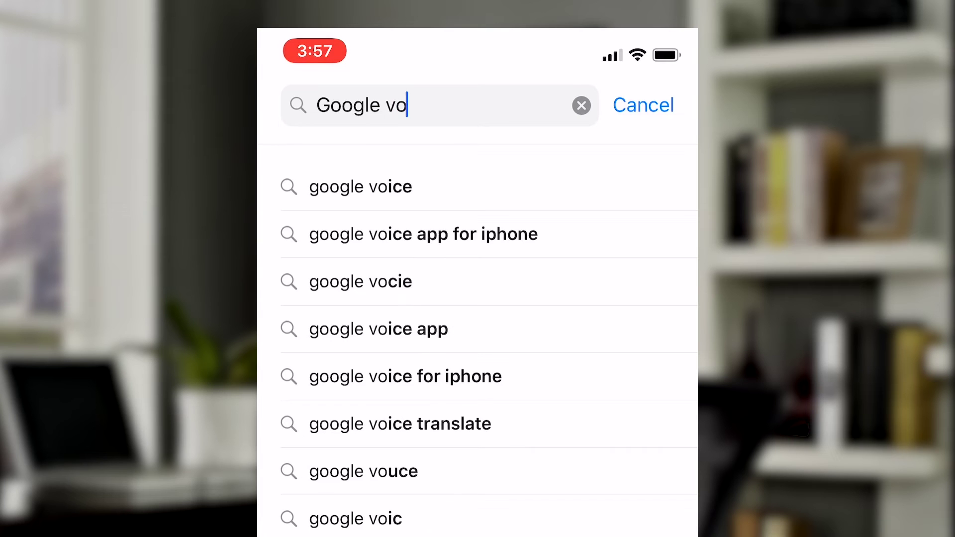
left_click(360, 185)
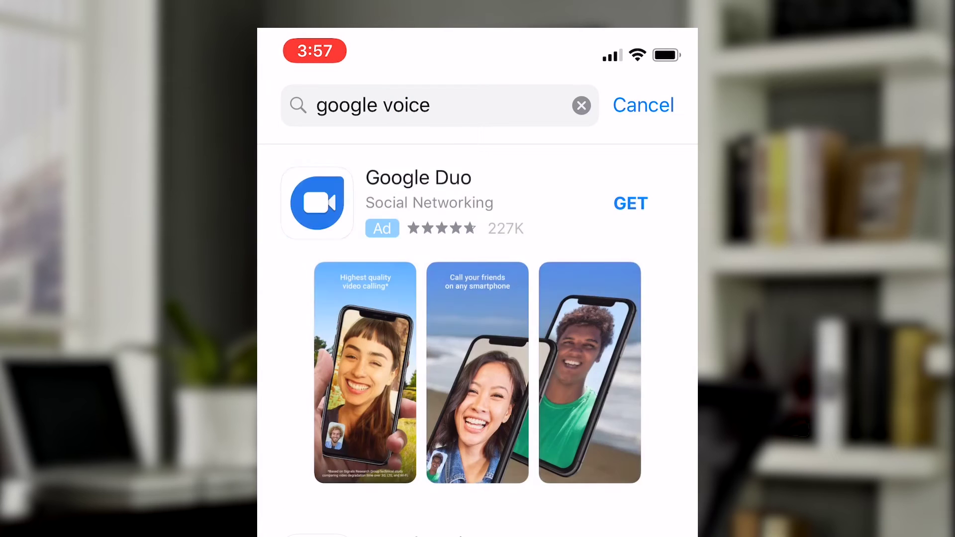
scroll(478, 340, "down", 5)
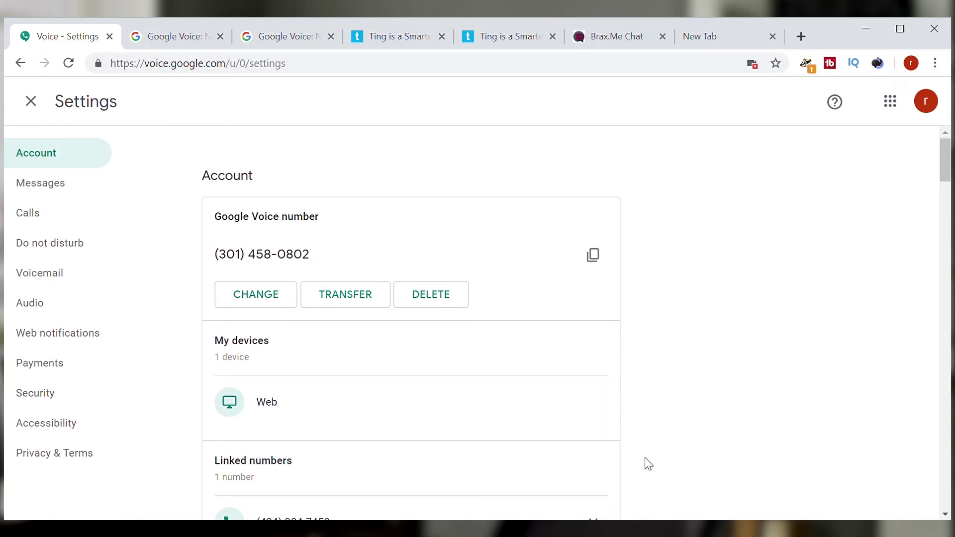
- Remove the linked phone number from the Google Voice account settings
scroll(648, 464, "down", 3)
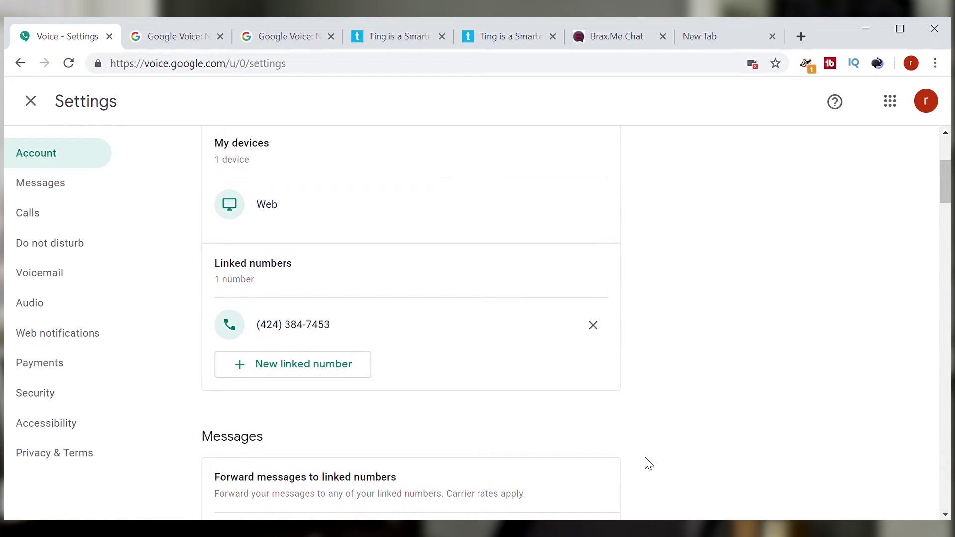
left_click(594, 325)
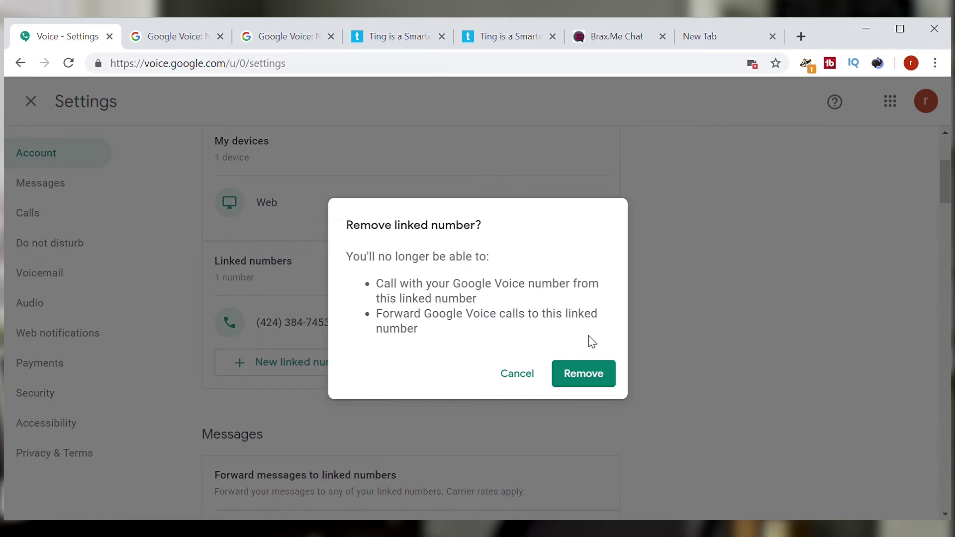
left_click(588, 380)
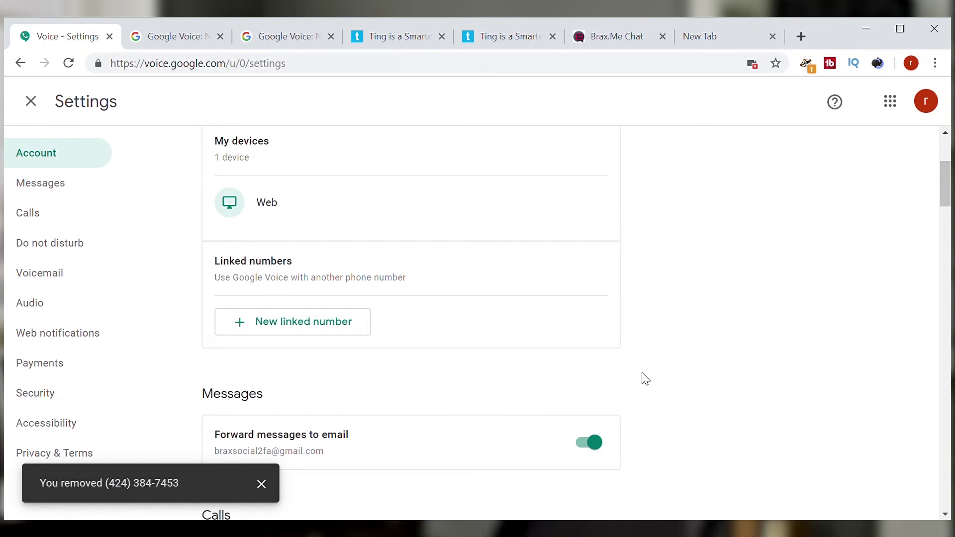
scroll(670, 371, "down", 4)
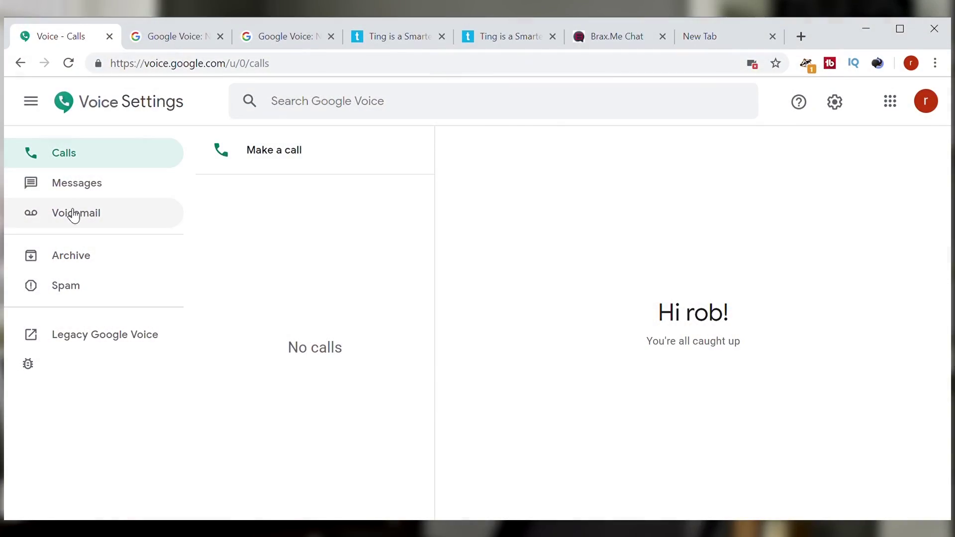
- Open the 'Testing testing 1 2 3' voicemail from the Voicemail list
left_click(73, 214)
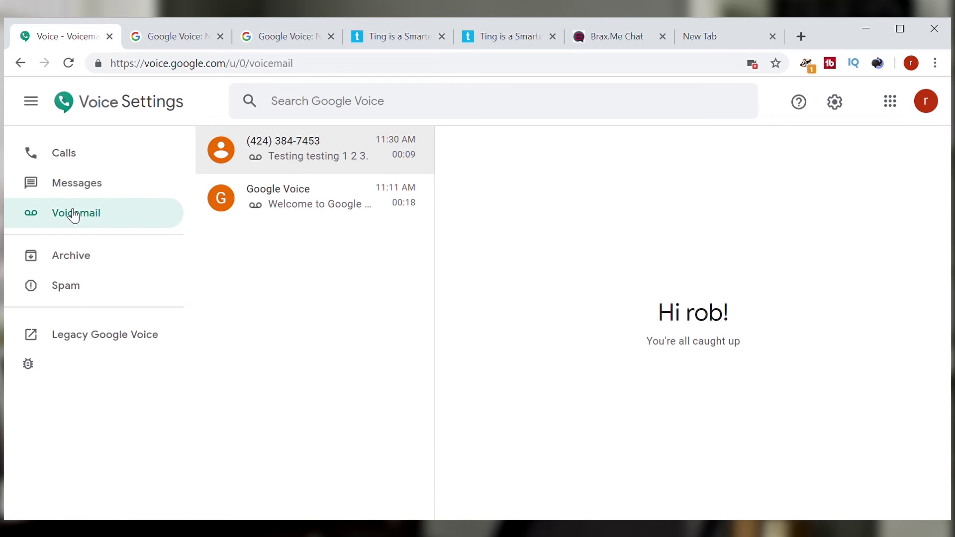
left_click(308, 160)
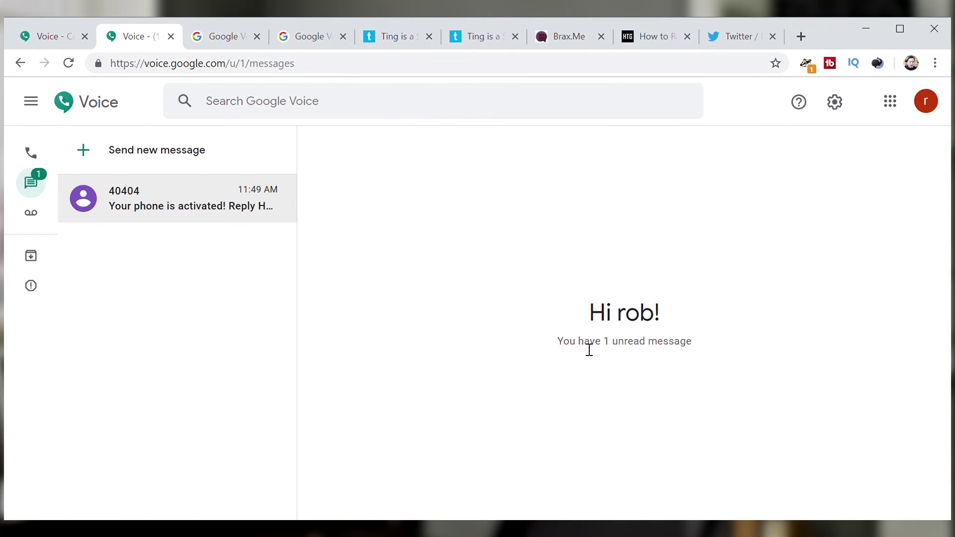
- Permanently delete the 40404 text conversation, acknowledging the deletion warning
left_click(140, 196)
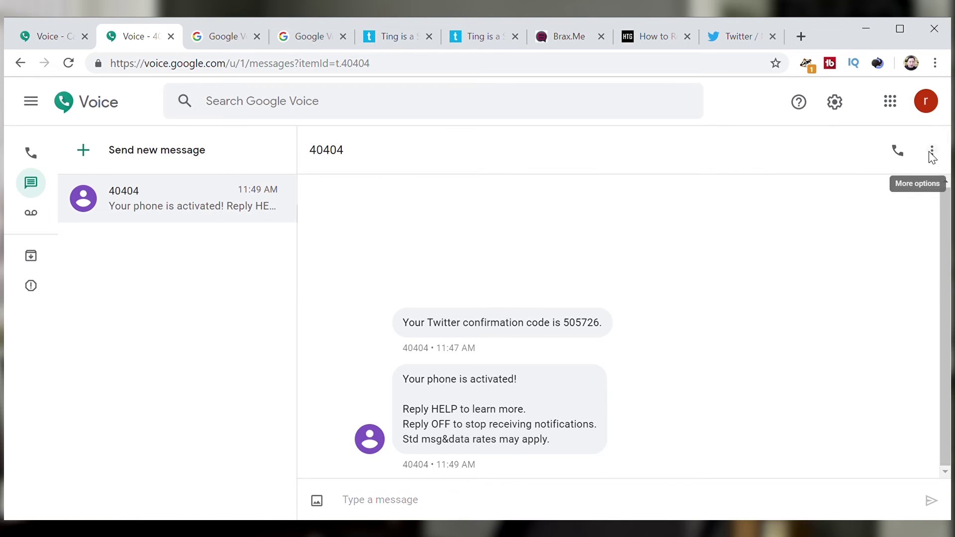
left_click(933, 157)
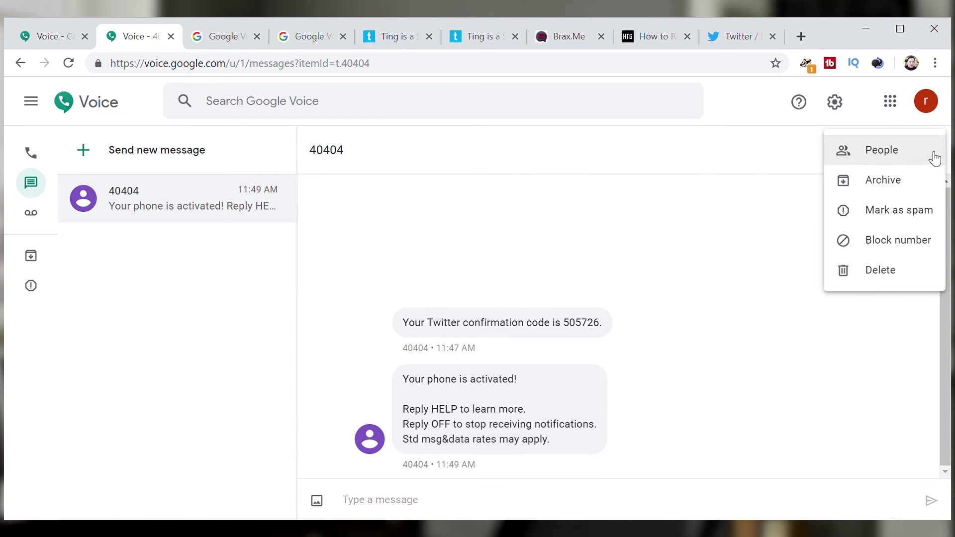
left_click(896, 274)
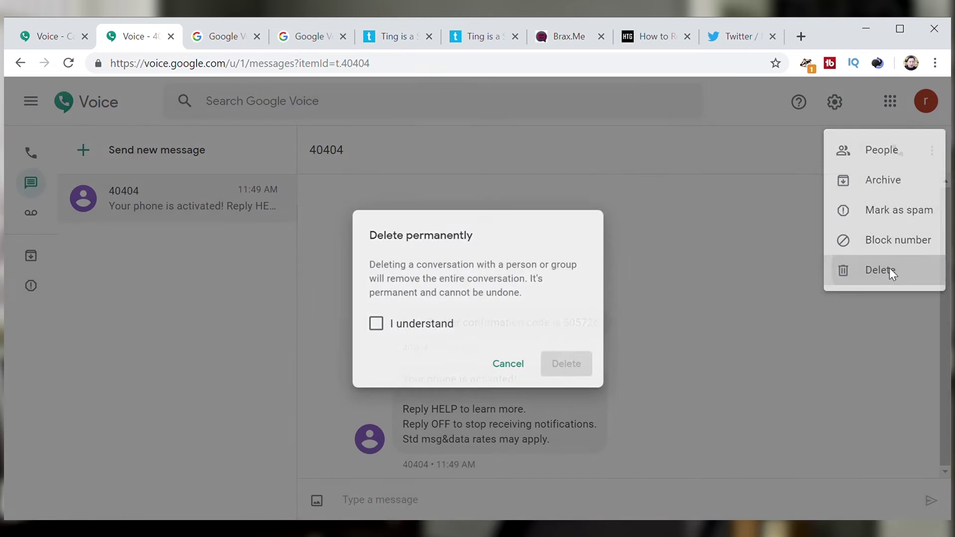
left_click(368, 326)
left_click(579, 373)
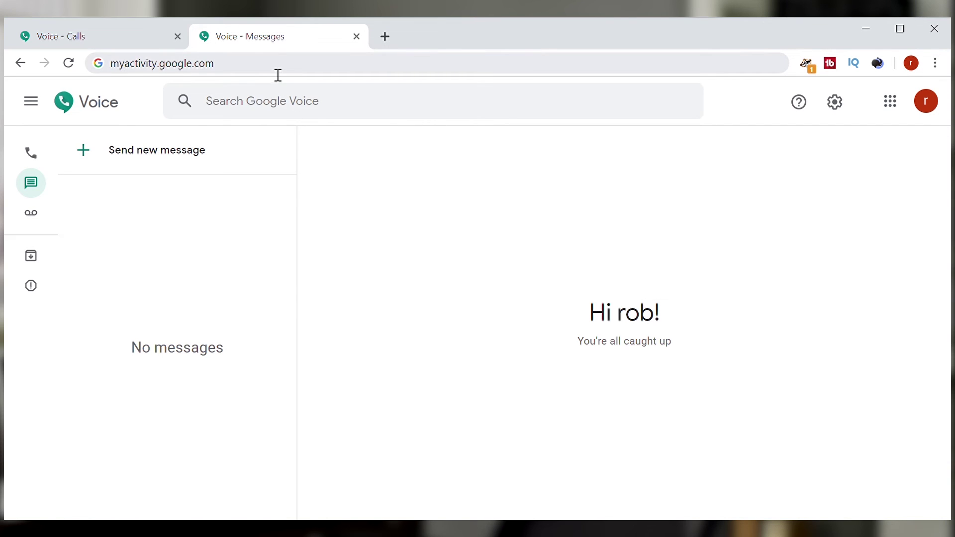
- Load Google My Activity and skip through the welcome tour to the empty No activity page
key("Return")
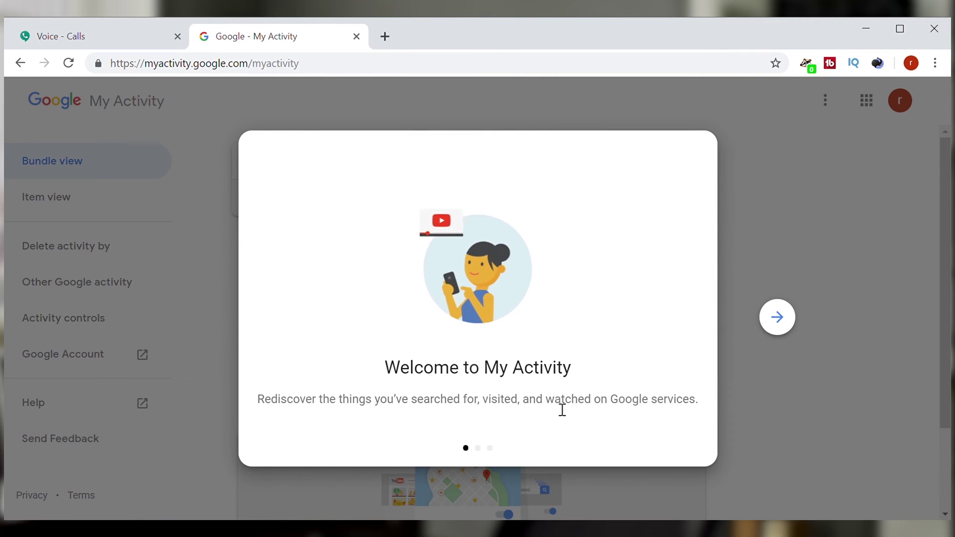
left_click(778, 322)
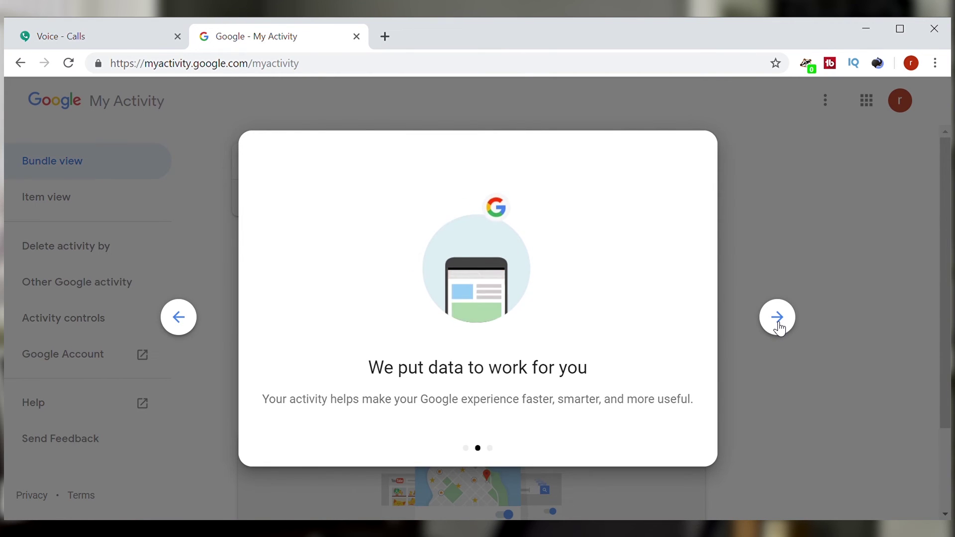
left_click(778, 323)
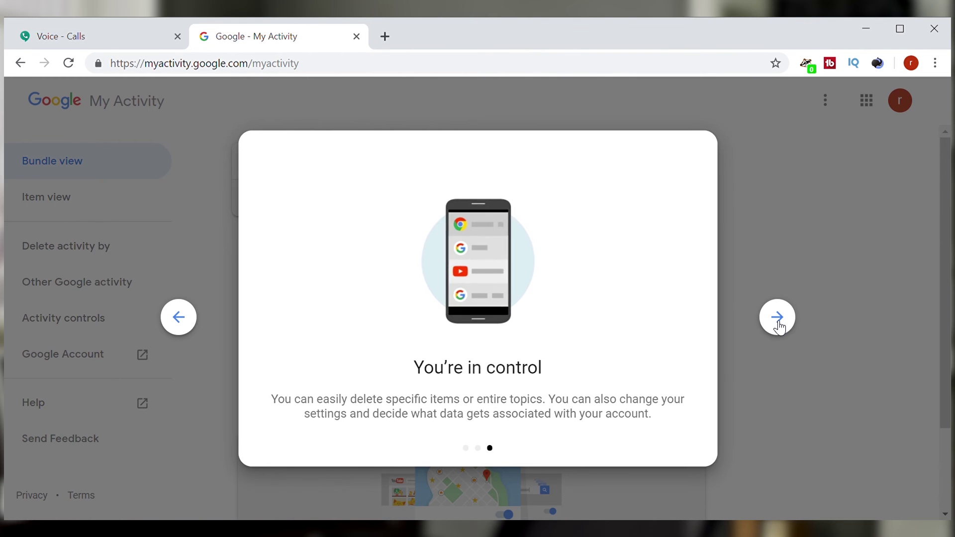
left_click(778, 322)
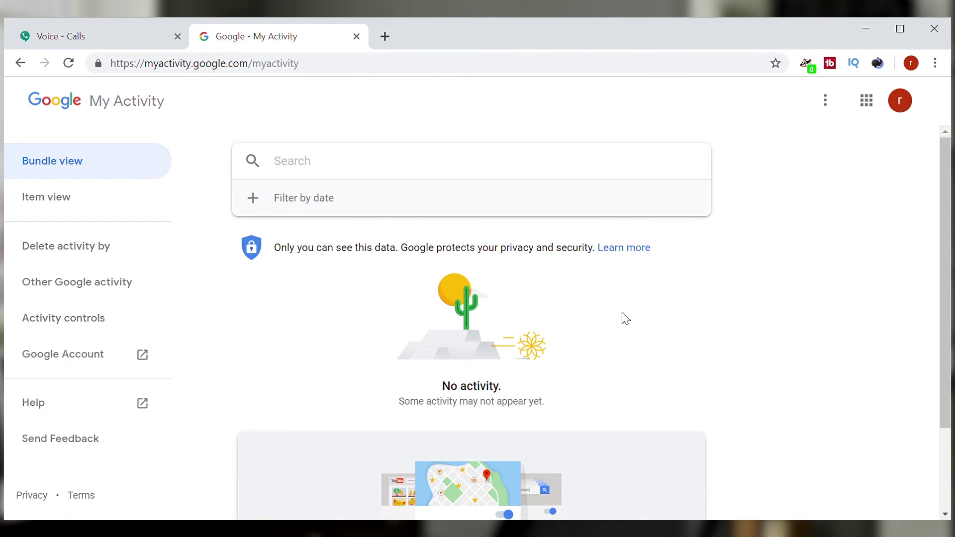
- In Activity controls, pause Web & App Activity
left_click(83, 324)
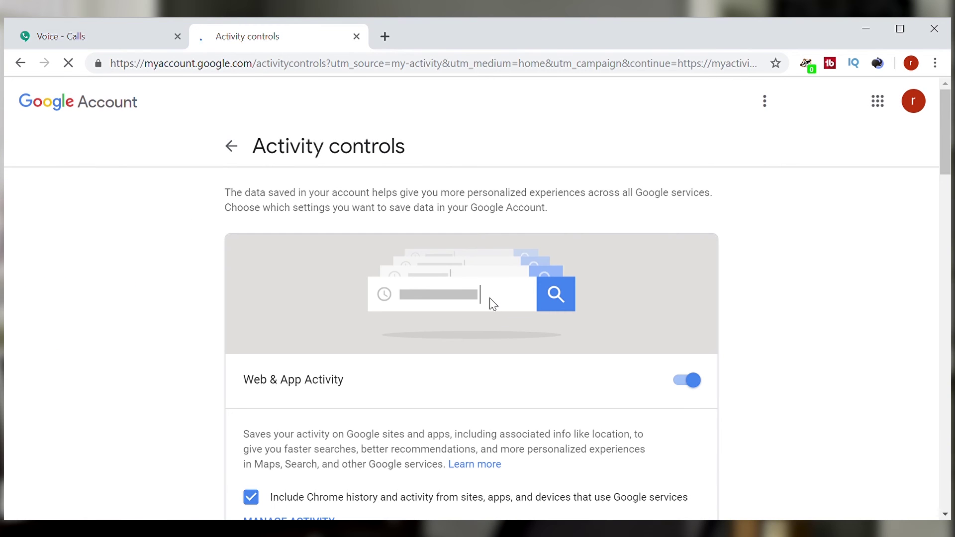
scroll(767, 379, "down", 1)
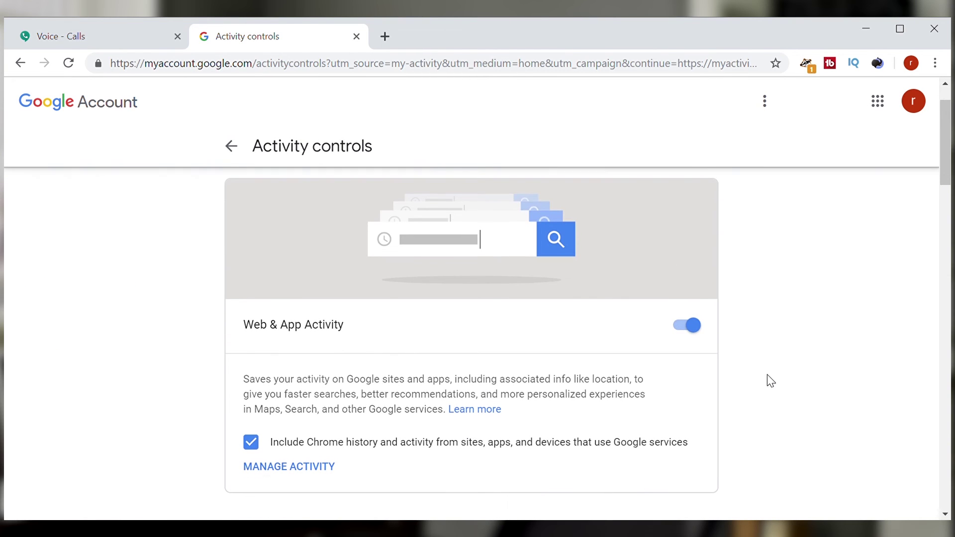
left_click(686, 335)
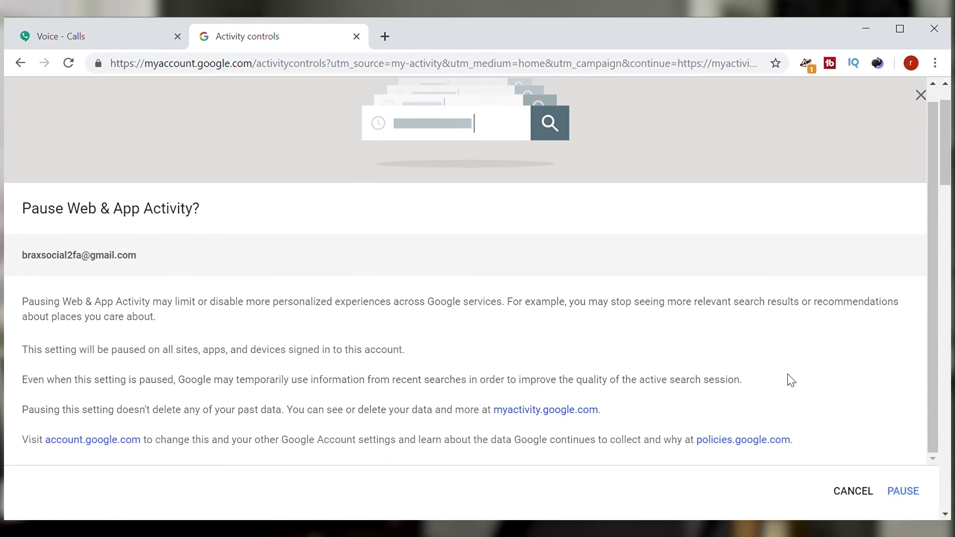
left_click(903, 492)
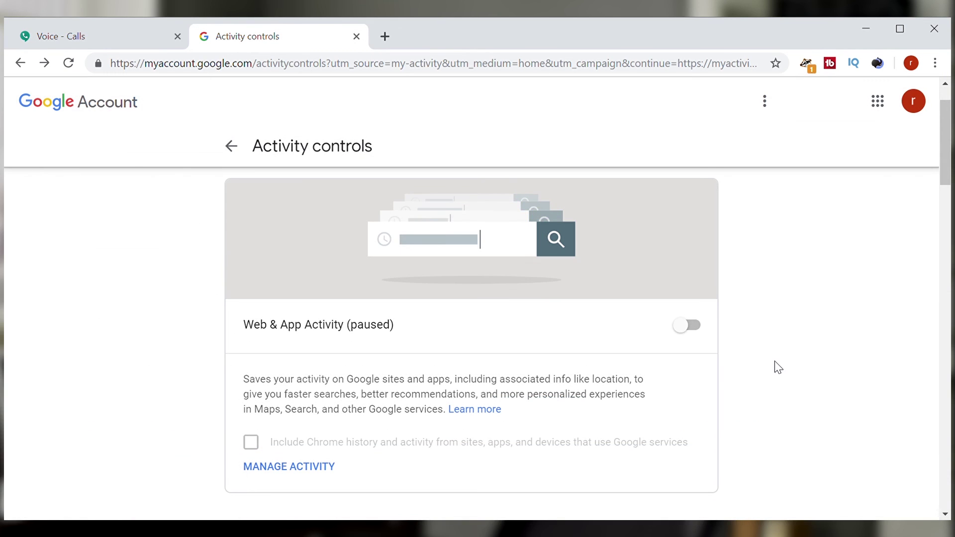
- Leave Location History paused by cancelling its turn-on prompt
scroll(776, 366, "down", 6)
scroll(778, 367, "down", 2)
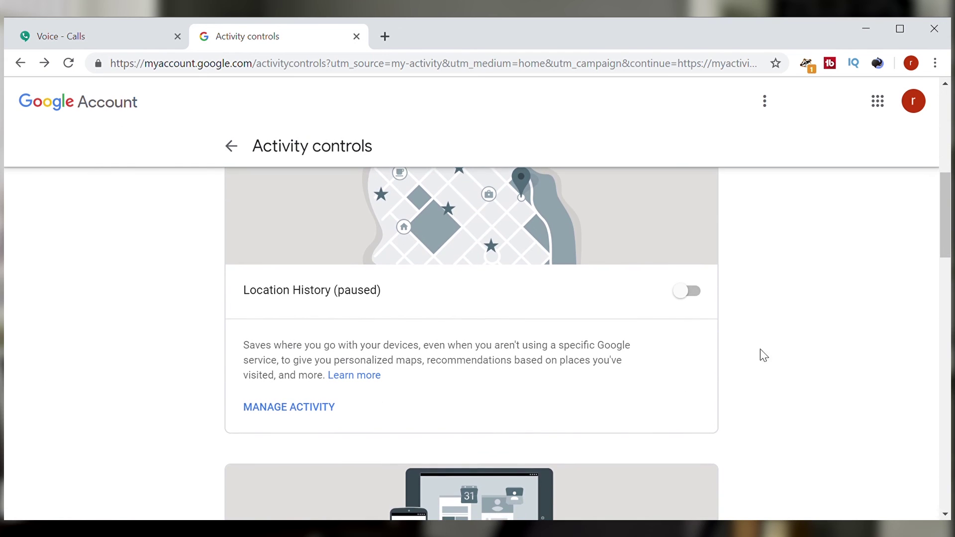
left_click(695, 296)
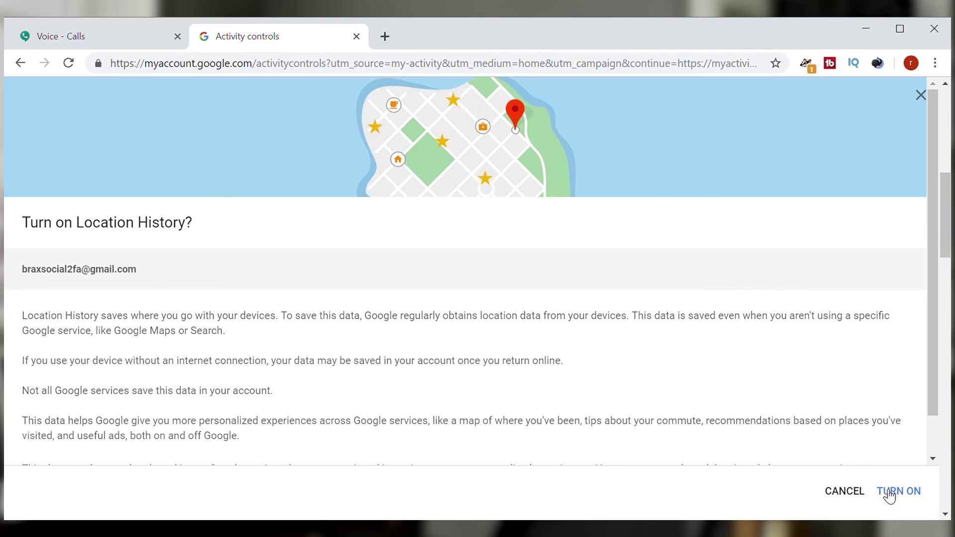
left_click(855, 491)
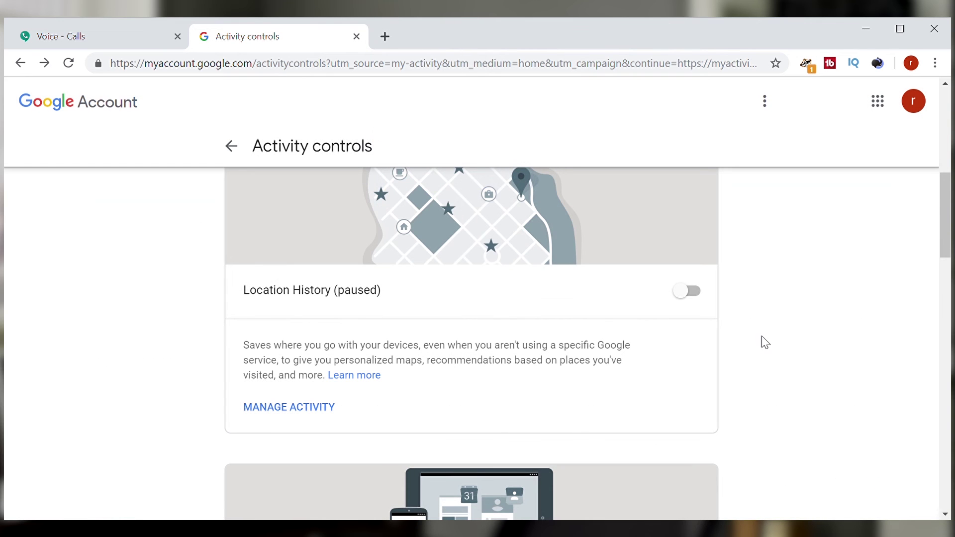
- Pause YouTube Search History
scroll(784, 371, "down", 8)
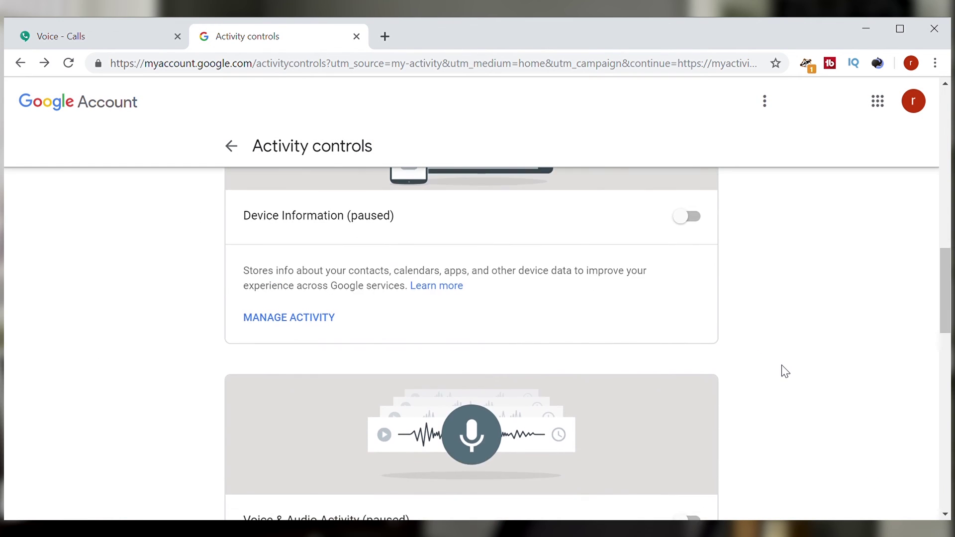
scroll(785, 371, "down", 5)
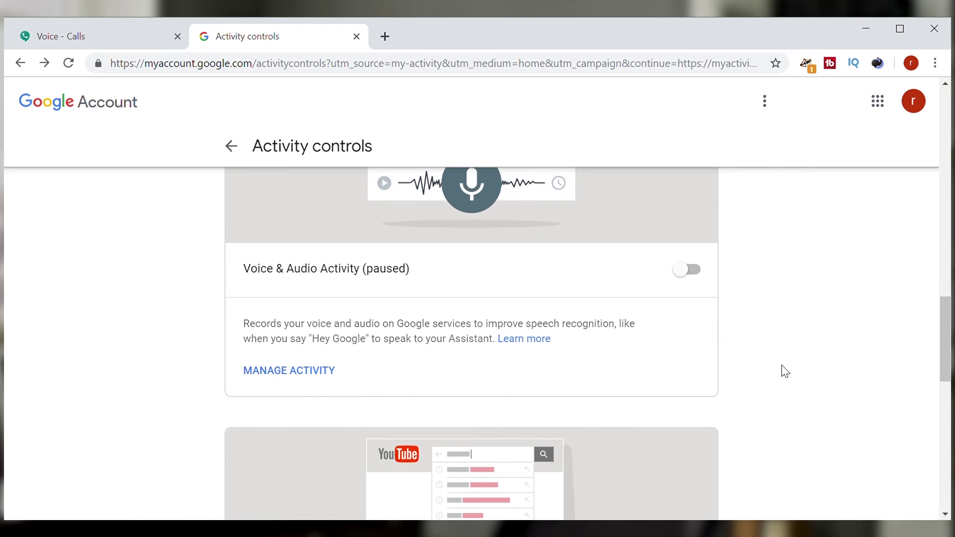
scroll(784, 371, "down", 5)
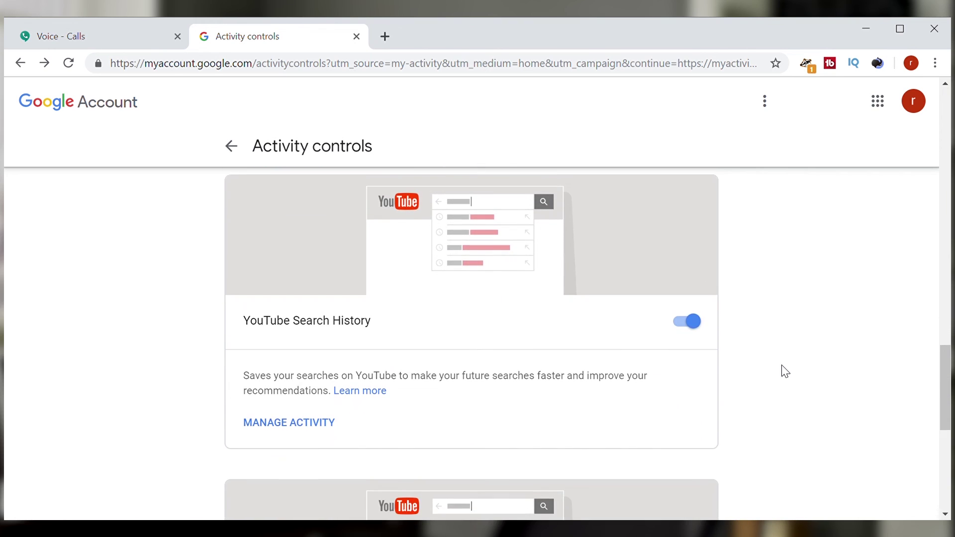
scroll(783, 369, "down", 1)
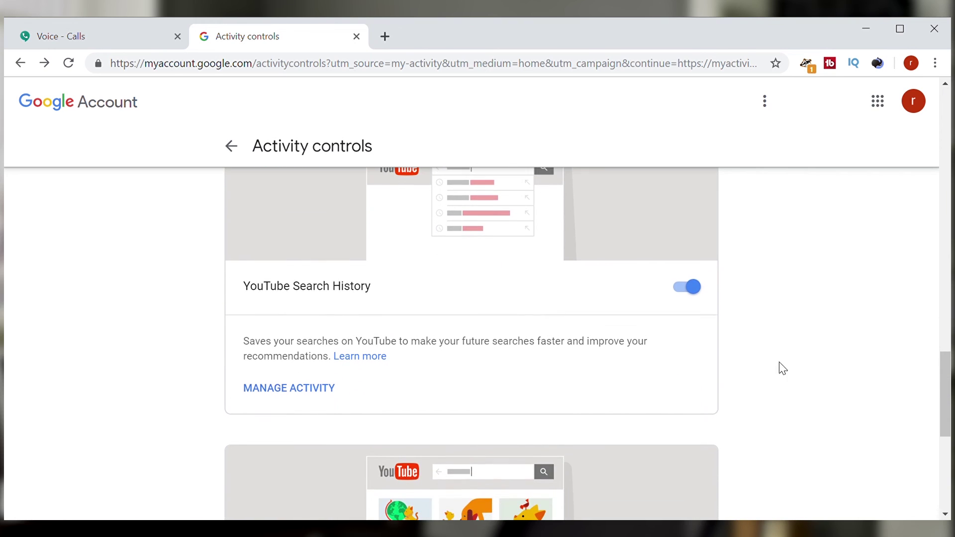
left_click(680, 291)
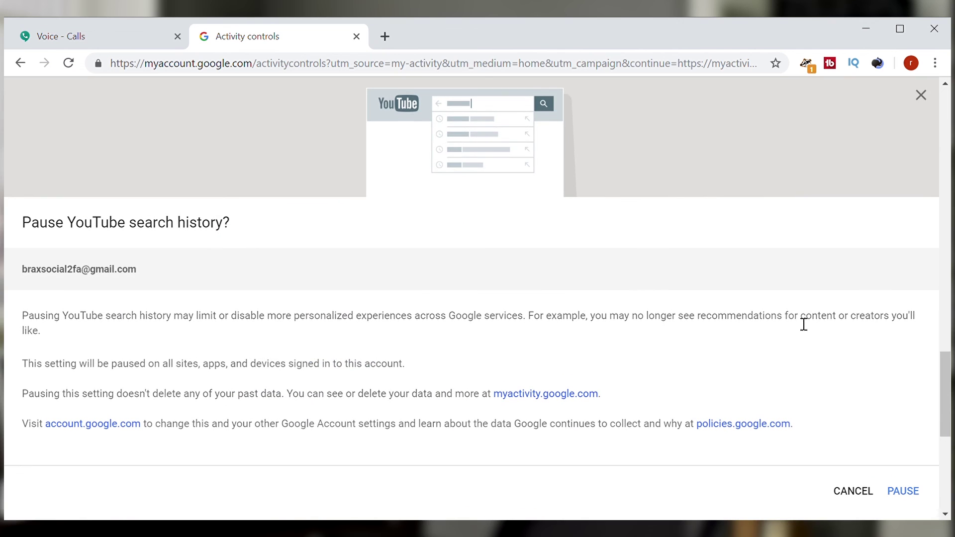
left_click(904, 492)
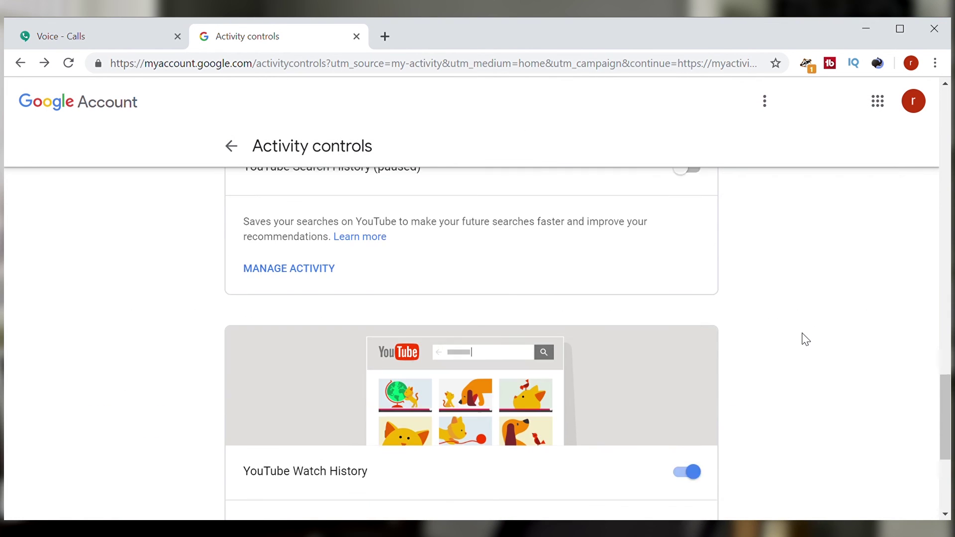
- Pause YouTube Watch History and review the updated Activity controls
scroll(806, 340, "down", 3)
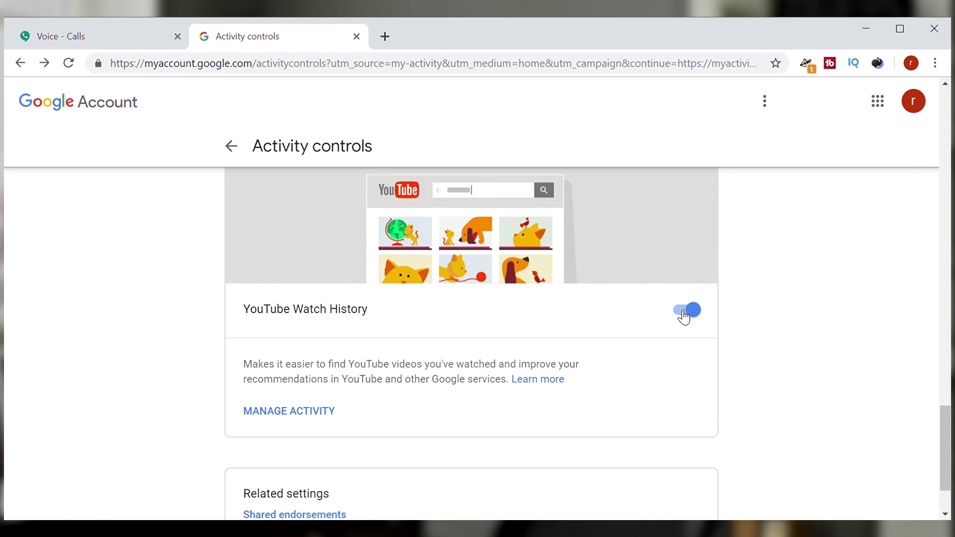
left_click(684, 313)
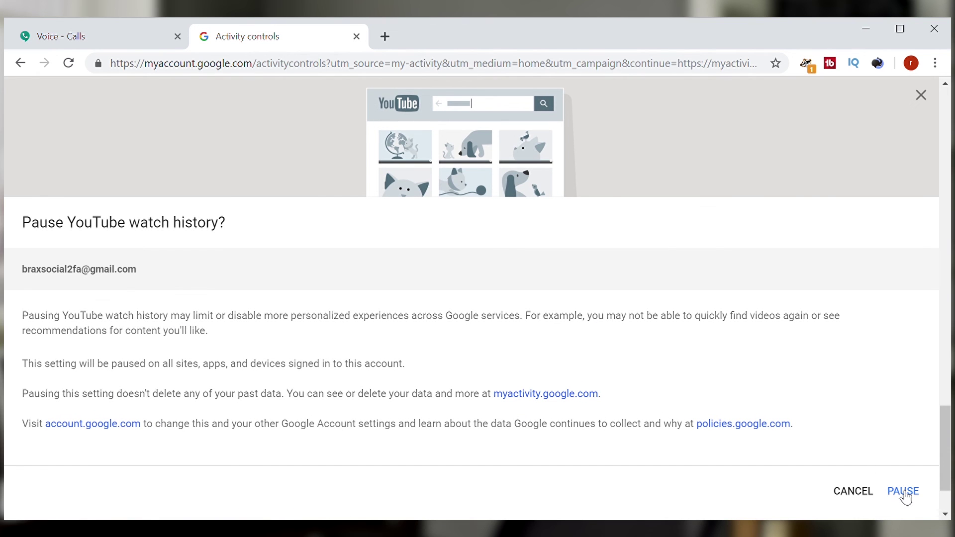
left_click(905, 493)
scroll(829, 356, "down", 2)
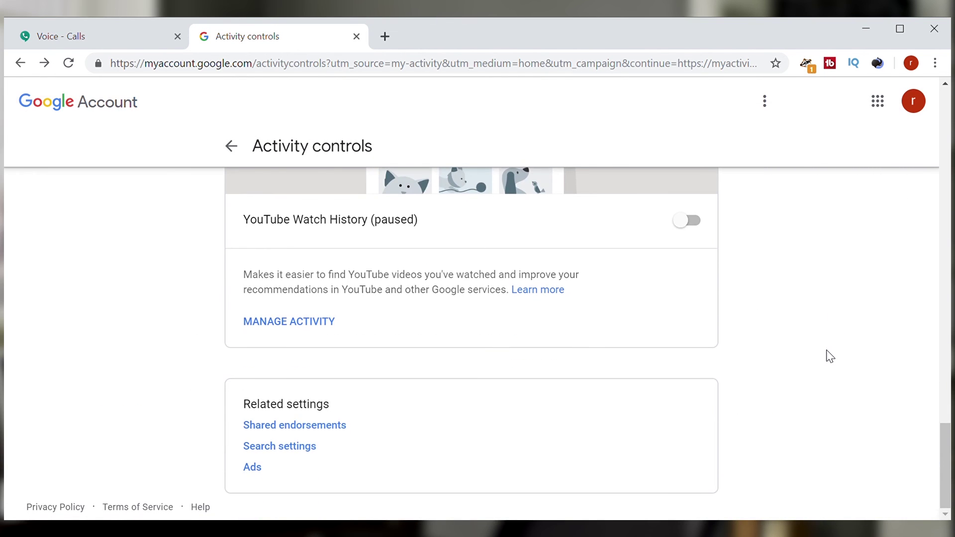
scroll(829, 356, "up", 10)
scroll(829, 356, "up", 15)
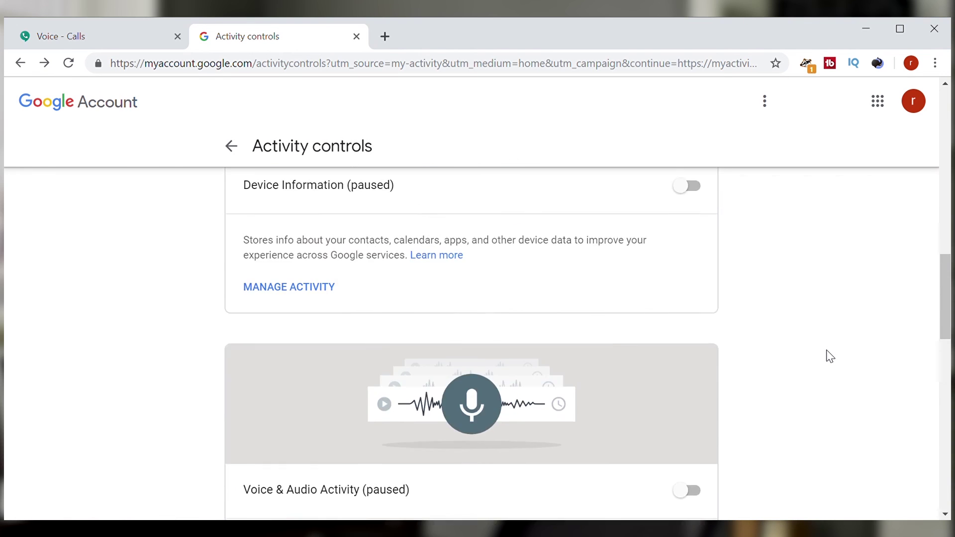
scroll(830, 357, "up", 3)
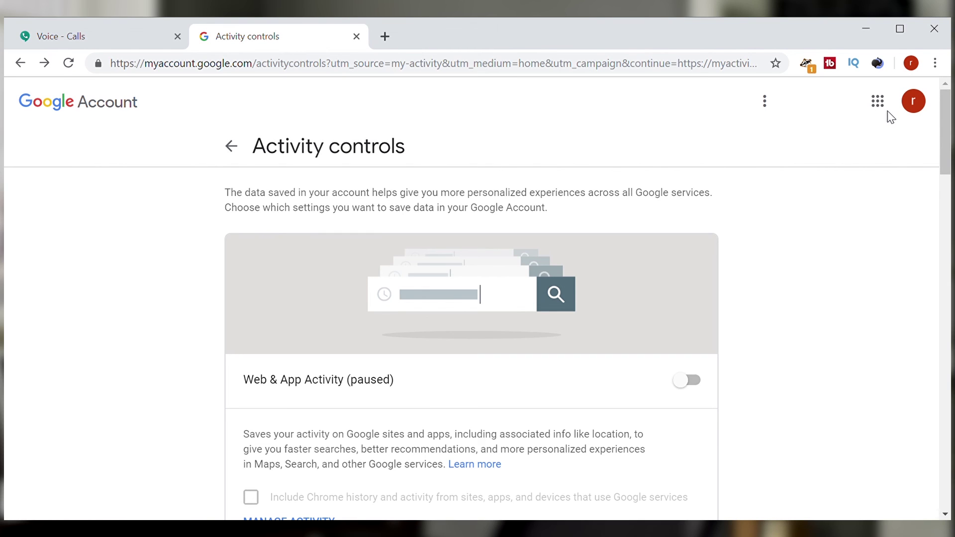
- Go back to My Activity, open Other Google activity, and scroll to Call & Message Information
left_click(231, 147)
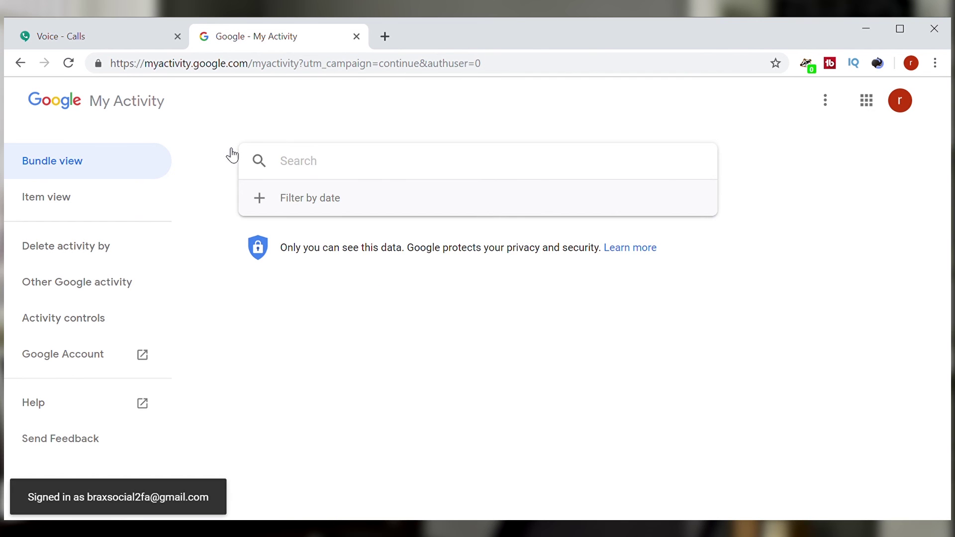
left_click(88, 287)
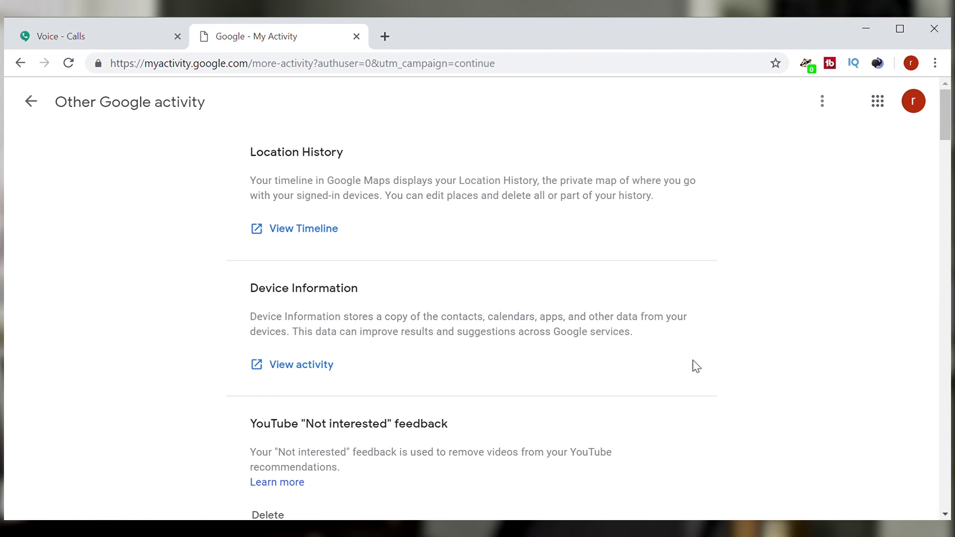
scroll(695, 366, "down", 2)
scroll(695, 366, "down", 9)
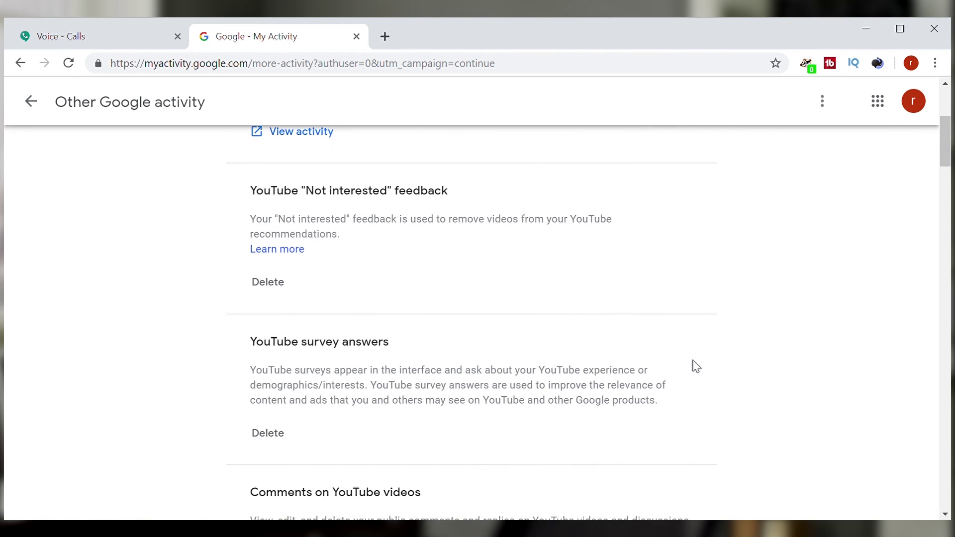
scroll(696, 366, "down", 8)
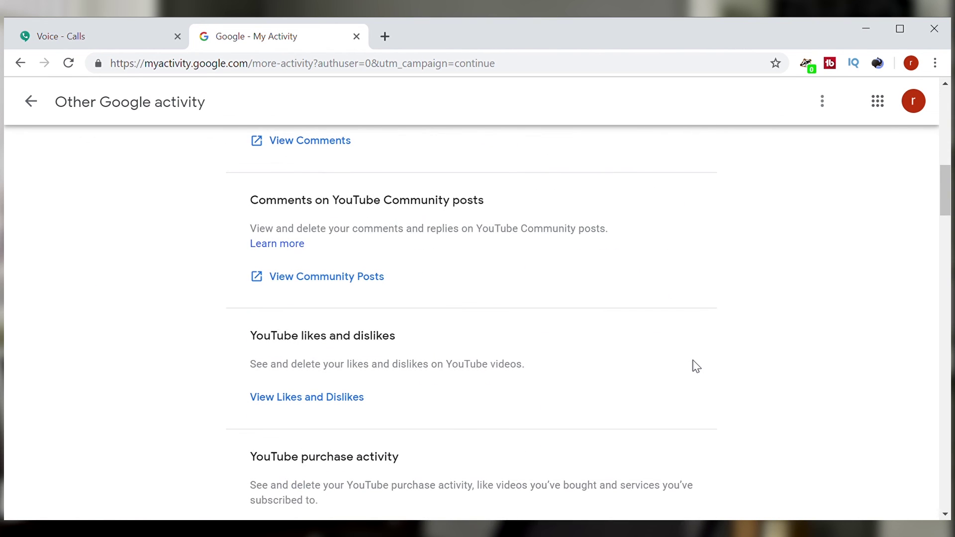
scroll(696, 366, "down", 6)
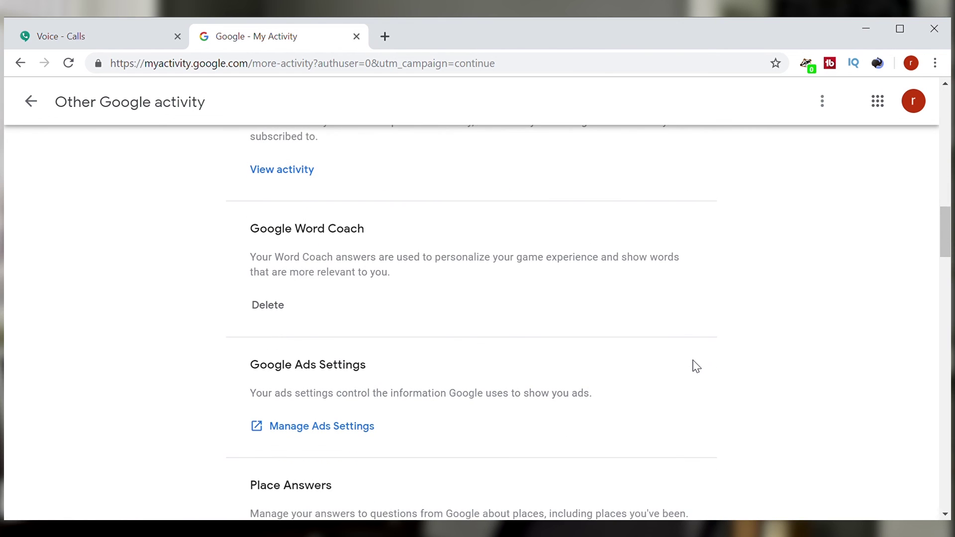
scroll(695, 366, "down", 6)
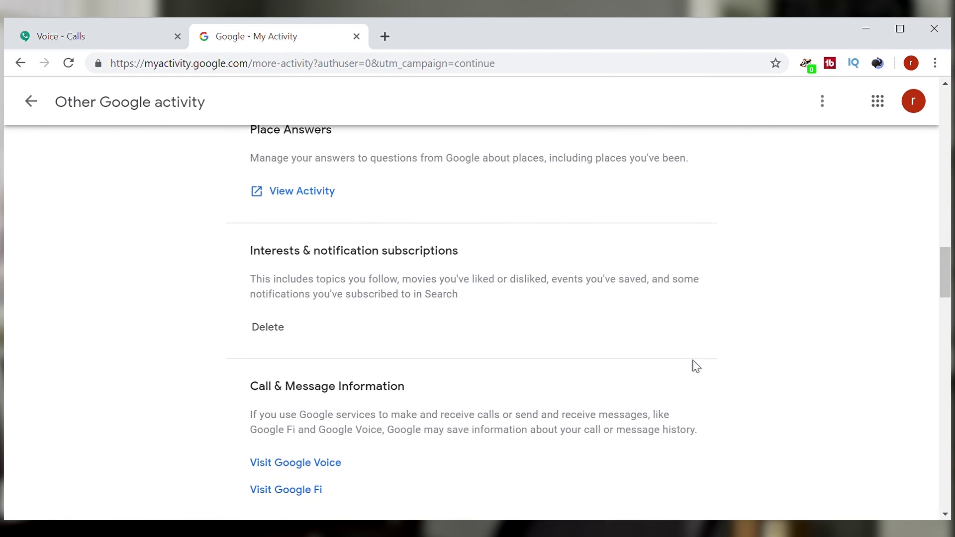
scroll(695, 366, "down", 1)
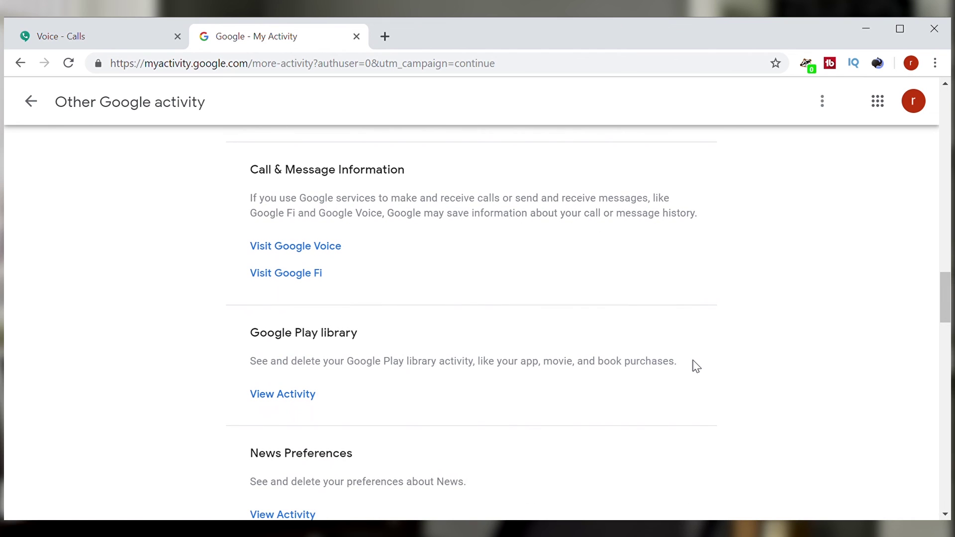